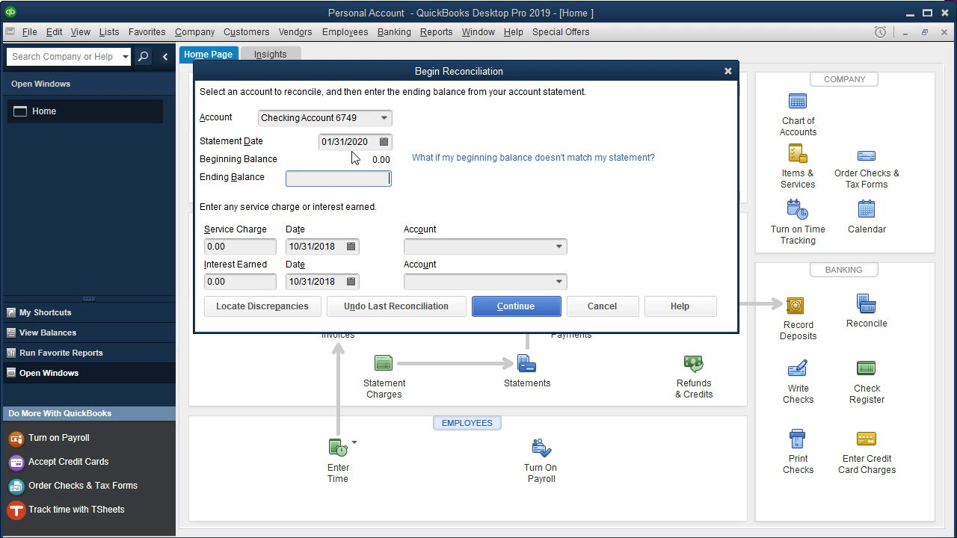
Set the reconciliation's ending balance to 9630, using the January 31 balance on the Jan Personal Checking PDF in Acrobat Reader.
{"action": "left_click", "coordinate": [334, 159]}
{"action": "mouse_move", "coordinate": [678, 537]}
{"action": "left_click", "coordinate": [596, 529]}
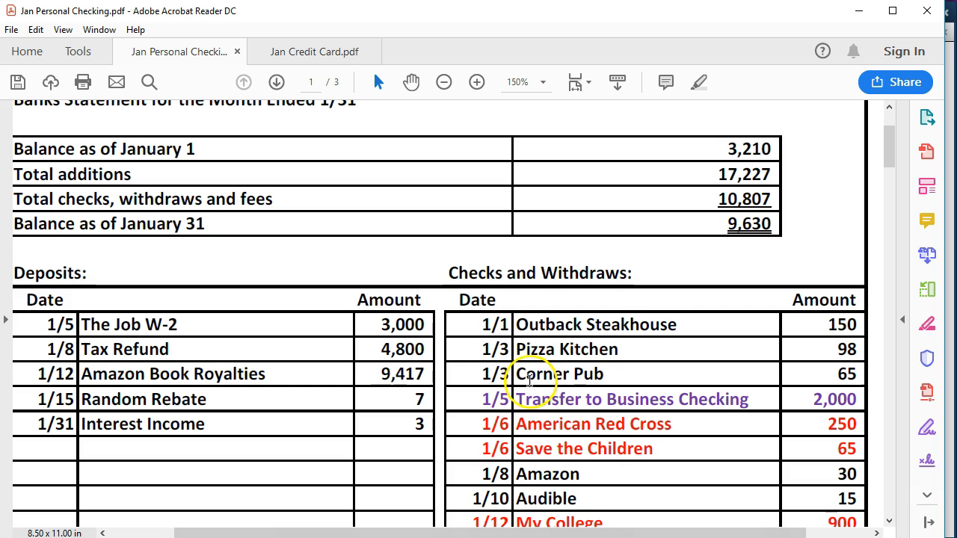
{"action": "scroll", "coordinate": [538, 351], "scroll_direction": "up", "scroll_amount": 2}
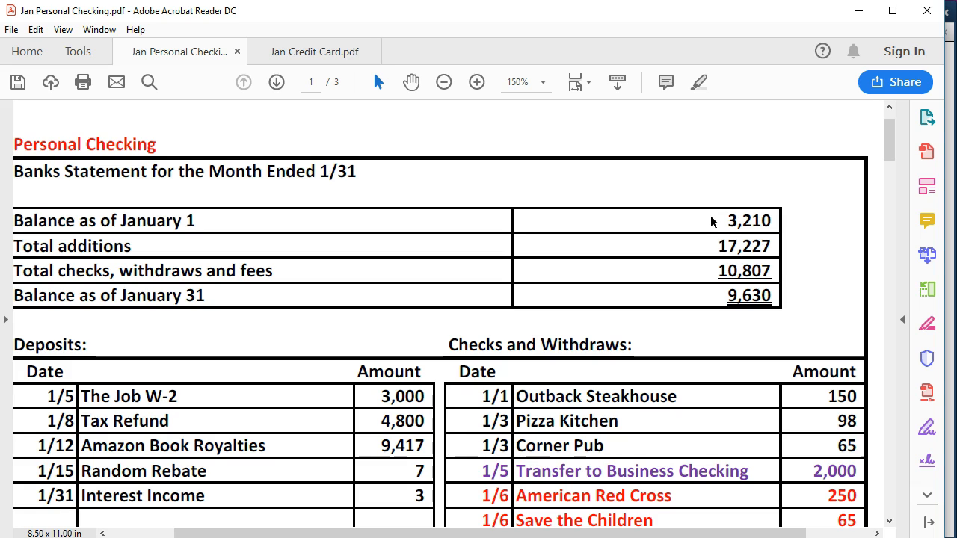
{"action": "left_click", "coordinate": [702, 229]}
{"action": "left_click", "coordinate": [524, 363]}
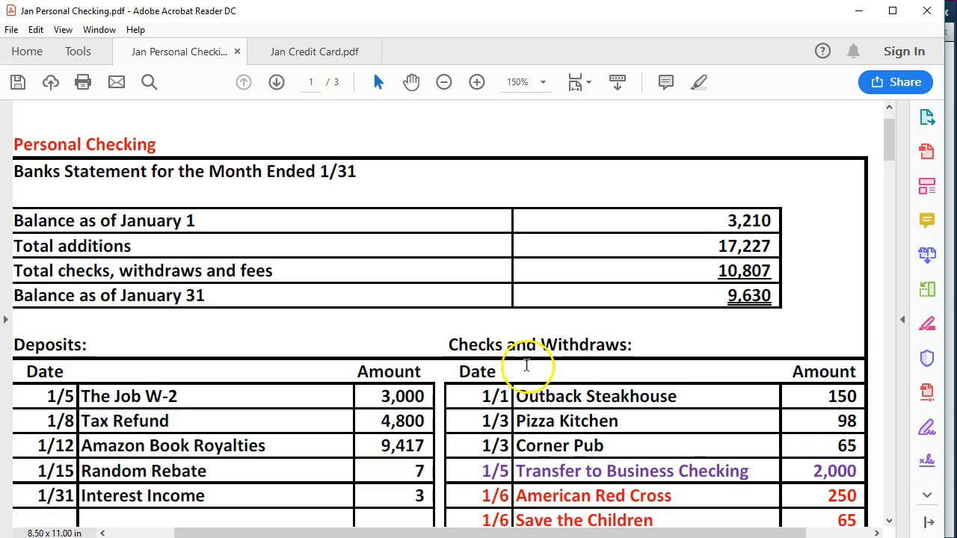
{"action": "scroll", "coordinate": [500, 368], "scroll_direction": "down", "scroll_amount": 3}
{"action": "scroll", "coordinate": [500, 370], "scroll_direction": "down", "scroll_amount": 2}
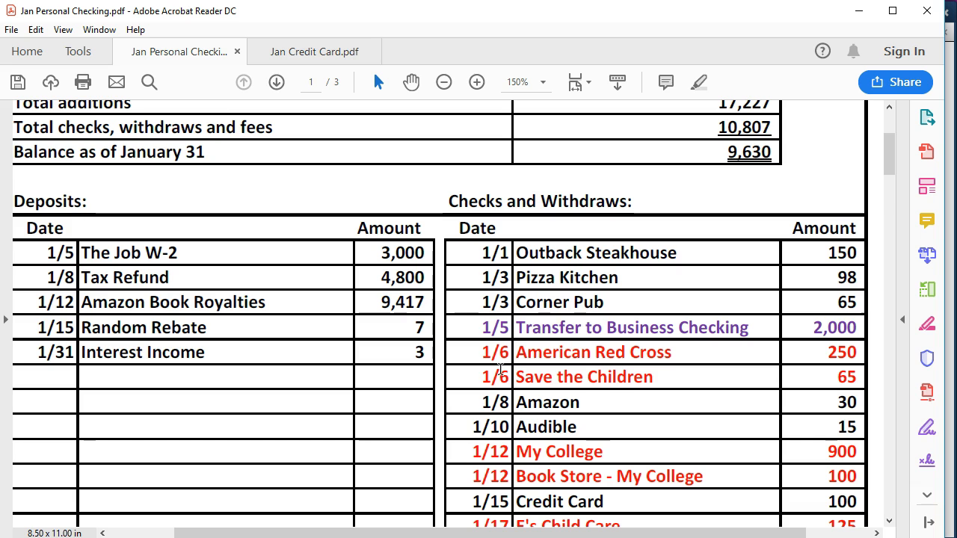
{"action": "scroll", "coordinate": [505, 356], "scroll_direction": "up", "scroll_amount": 1}
{"action": "left_click", "coordinate": [509, 338]}
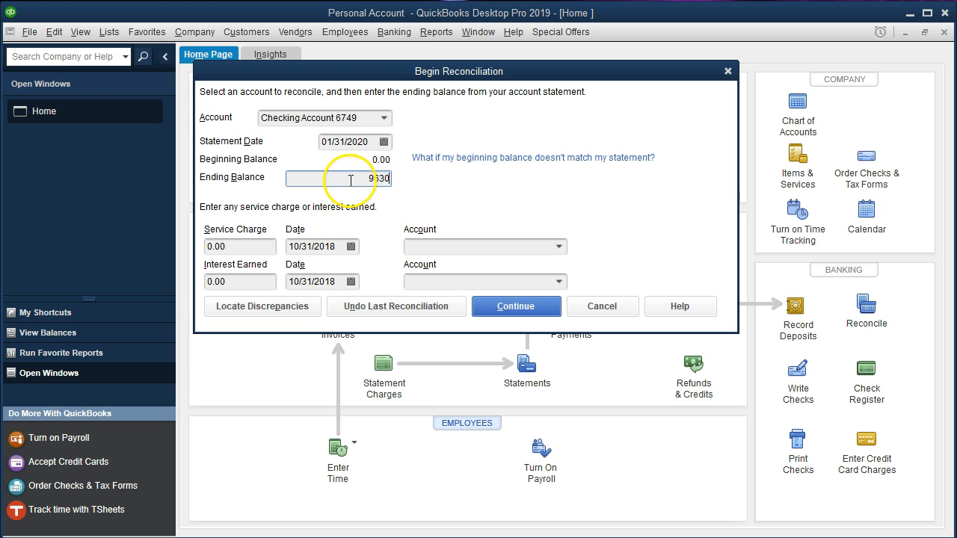
Verify the ending balance against the PDF statement, continue to the reconciliation in QuickBooks, and accept the future-dated statement date.
{"action": "left_click_drag", "start_coordinate": [348, 178], "coordinate": [395, 180]}
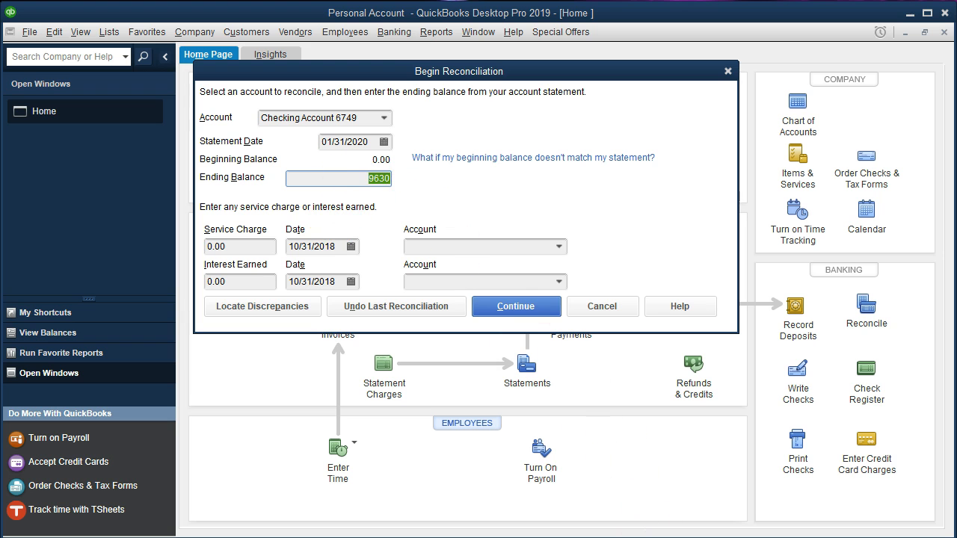
{"action": "left_click", "coordinate": [652, 537]}
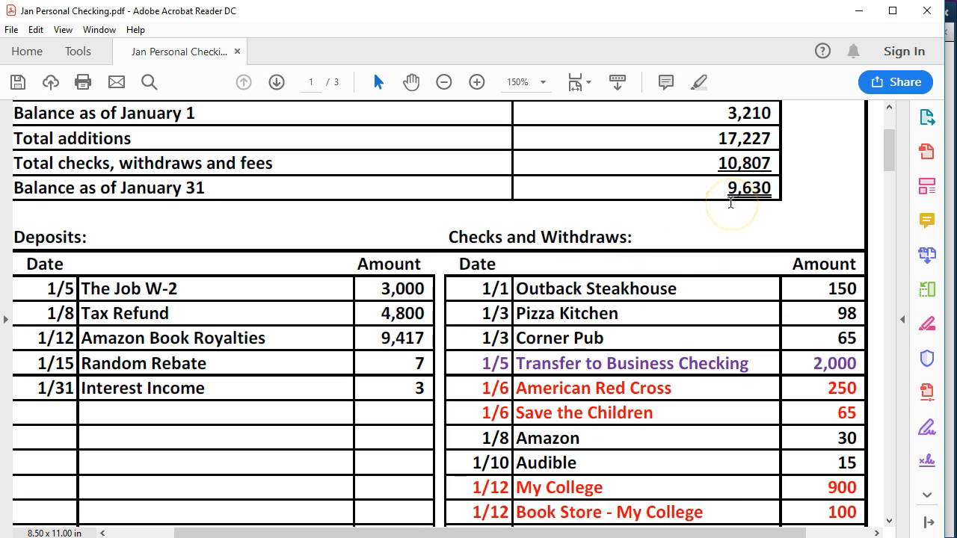
{"action": "left_click", "coordinate": [652, 537]}
{"action": "left_click", "coordinate": [363, 195]}
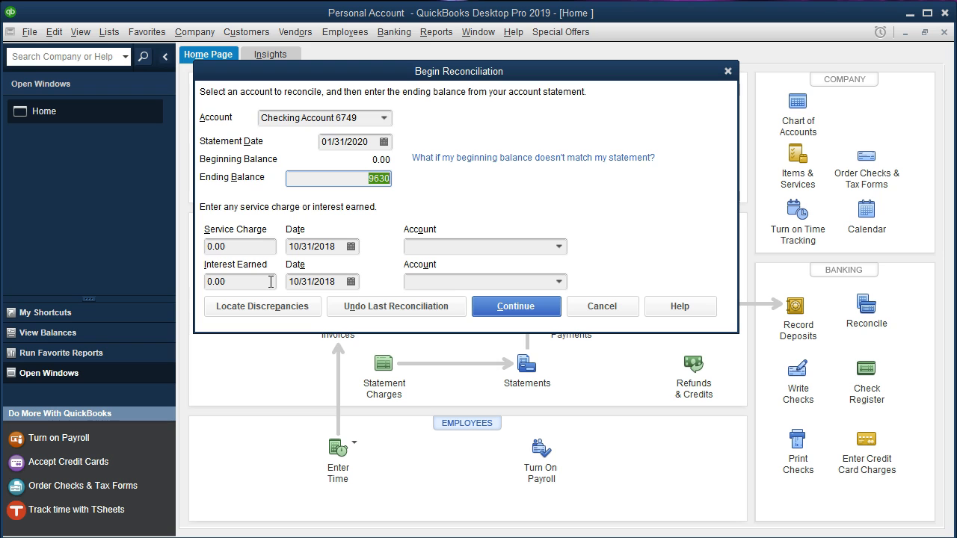
{"action": "left_click", "coordinate": [505, 308]}
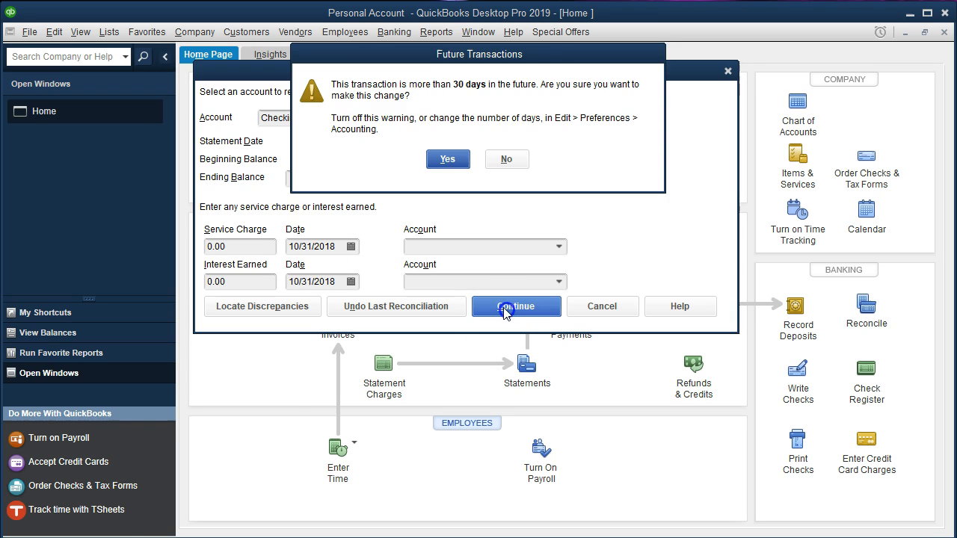
{"action": "key", "text": "Return"}
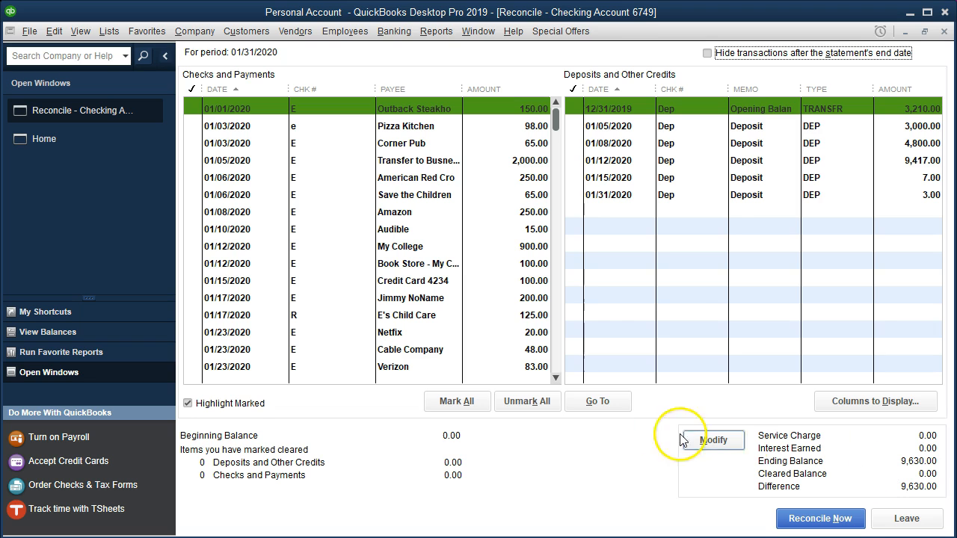
Try marking all transactions as cleared, check the PDF statement's listings, and unmark all the transactions.
{"action": "left_click", "coordinate": [467, 401]}
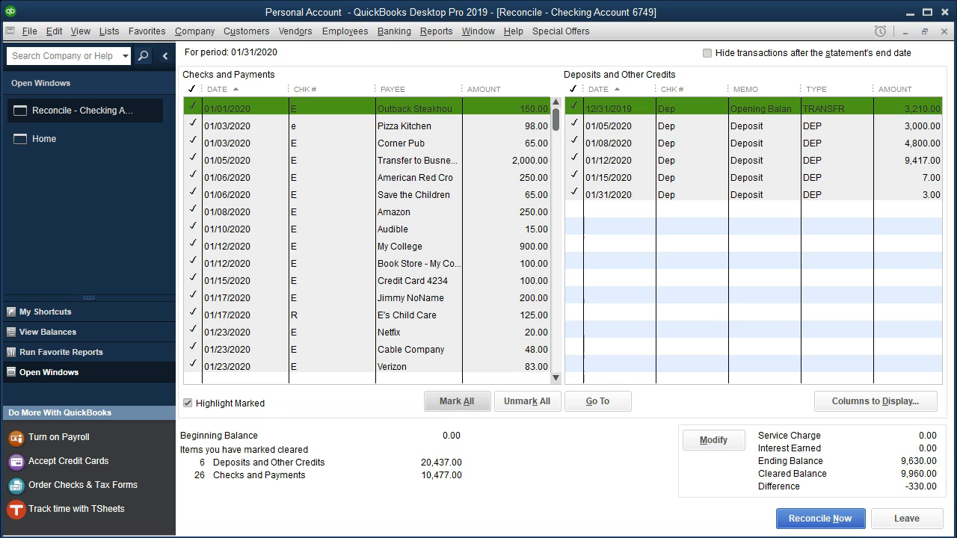
{"action": "key", "text": "alt+Tab"}
{"action": "scroll", "coordinate": [638, 445], "scroll_direction": "down", "scroll_amount": 10}
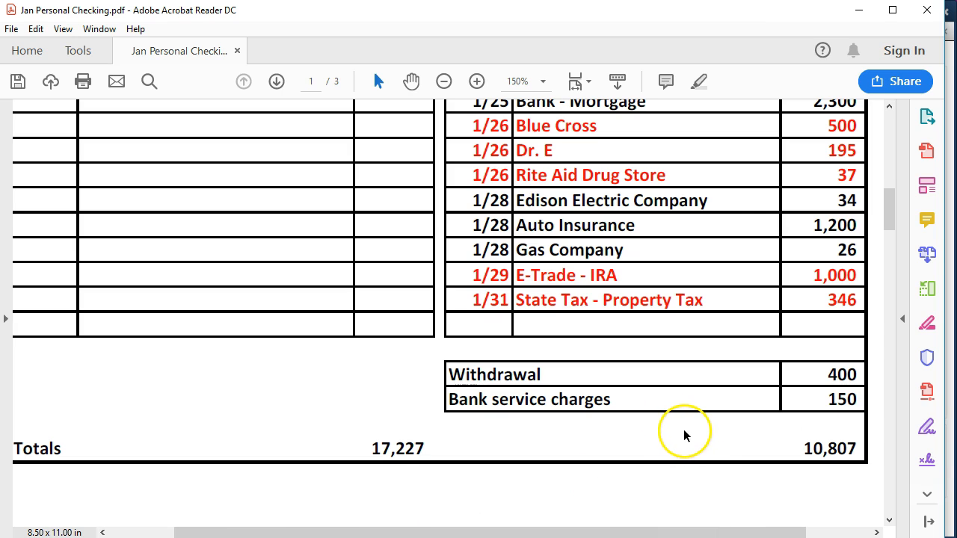
{"action": "scroll", "coordinate": [686, 435], "scroll_direction": "up", "scroll_amount": 2}
{"action": "scroll", "coordinate": [685, 441], "scroll_direction": "up", "scroll_amount": 14}
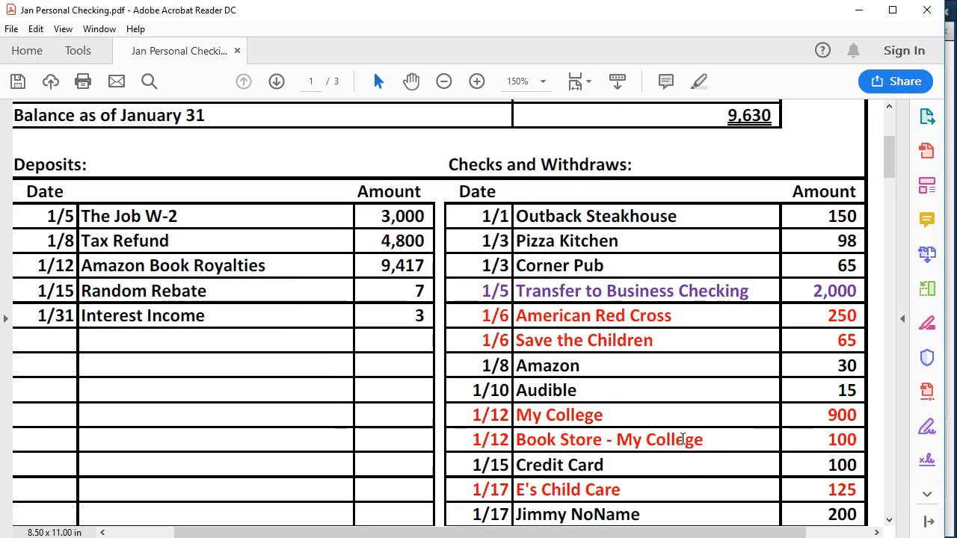
{"action": "key", "text": "alt+Tab"}
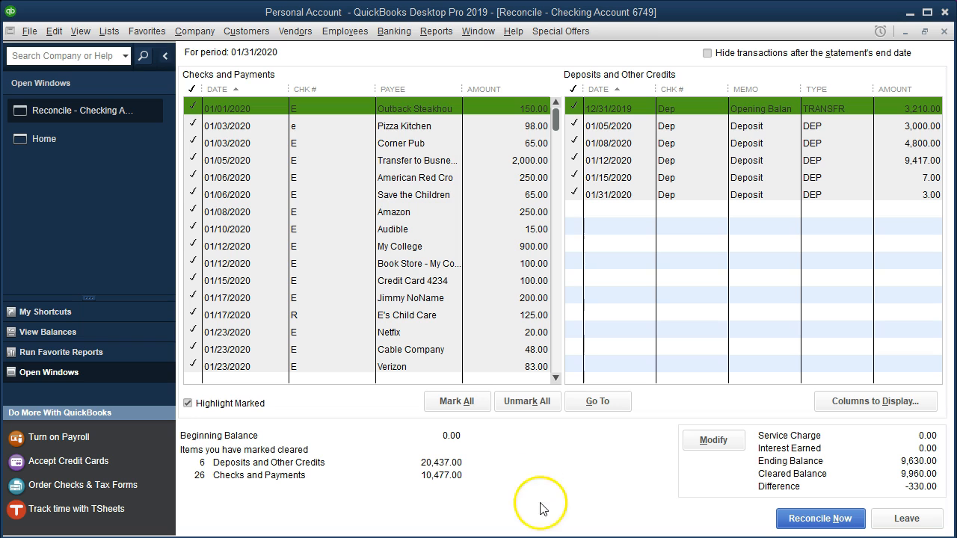
{"action": "left_click", "coordinate": [508, 412]}
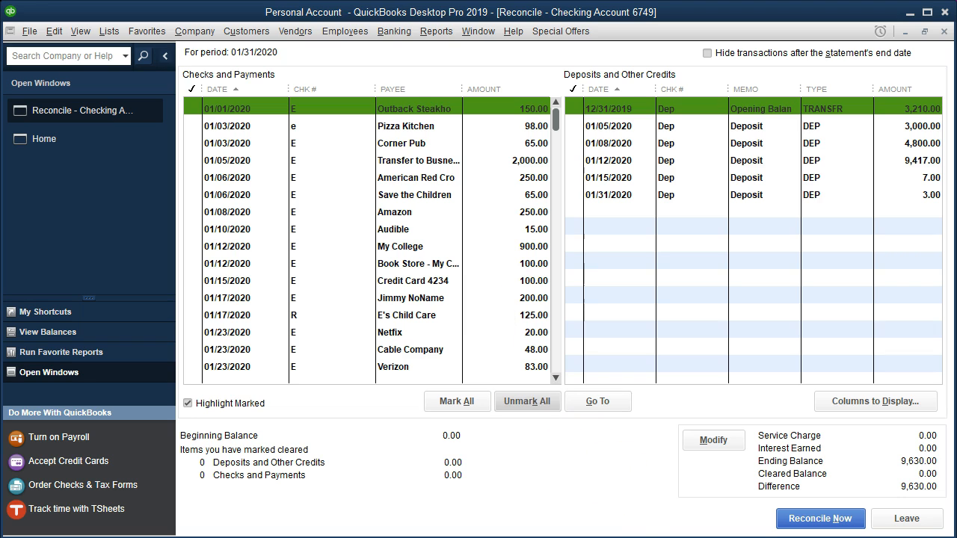
Find the January 1 balance on the PDF statement and mark the matching 12/31/2019 opening balance transfer as cleared in QuickBooks.
{"action": "mouse_move", "coordinate": [681, 537]}
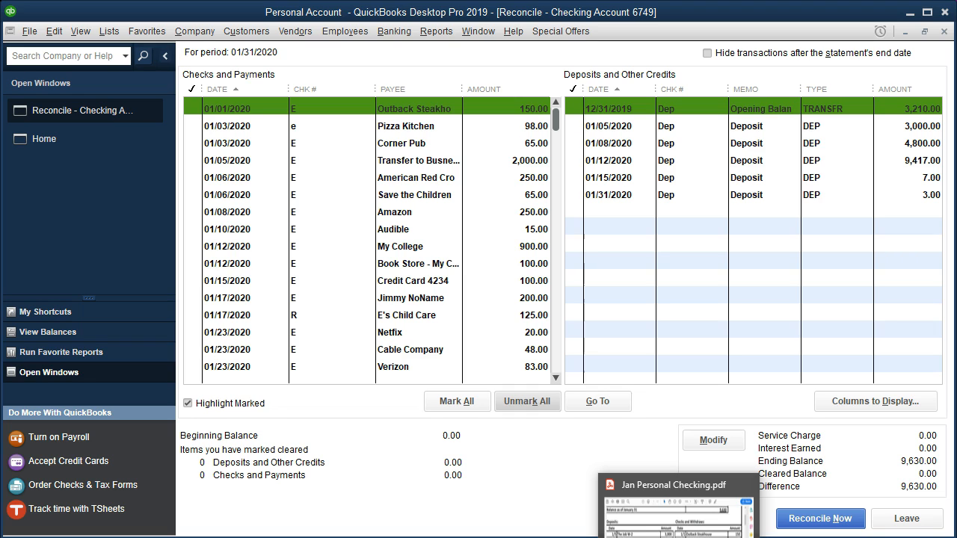
{"action": "left_click", "coordinate": [677, 516]}
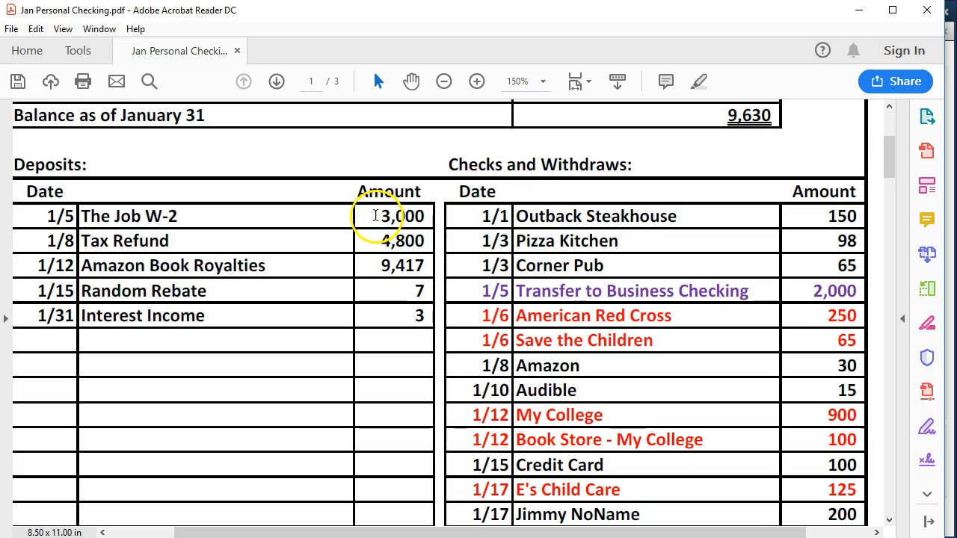
{"action": "scroll", "coordinate": [378, 216], "scroll_direction": "up", "scroll_amount": 2}
{"action": "left_click", "coordinate": [705, 109]}
{"action": "left_click", "coordinate": [725, 110]}
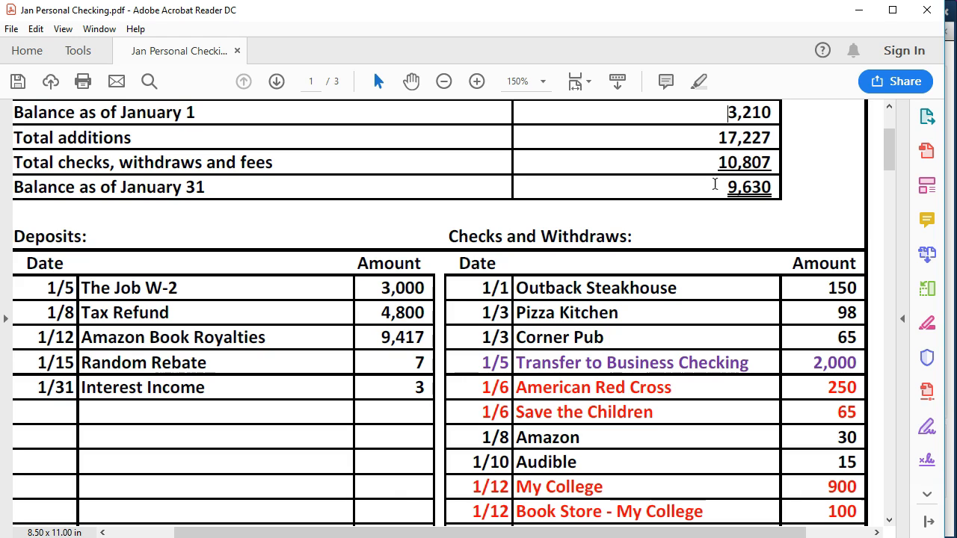
{"action": "left_click", "coordinate": [681, 537]}
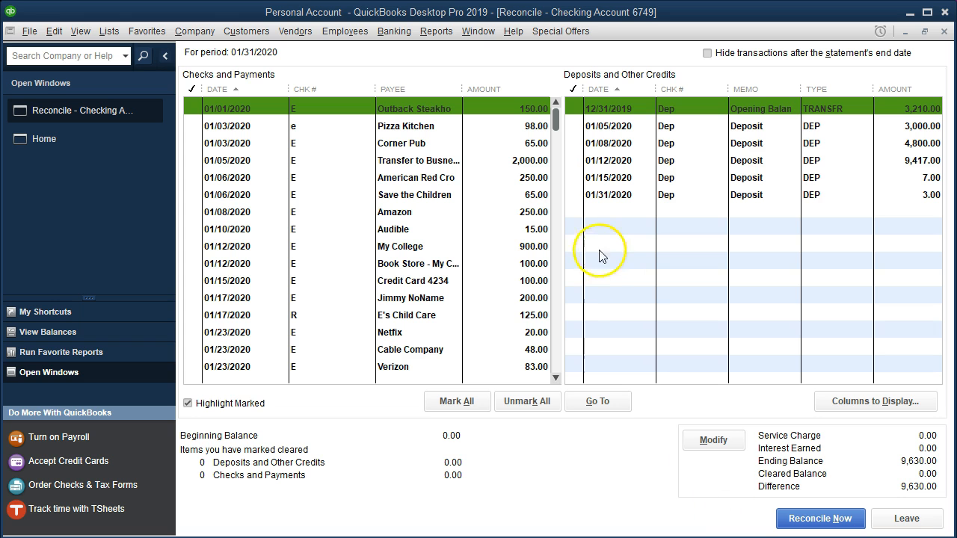
{"action": "left_click", "coordinate": [902, 113]}
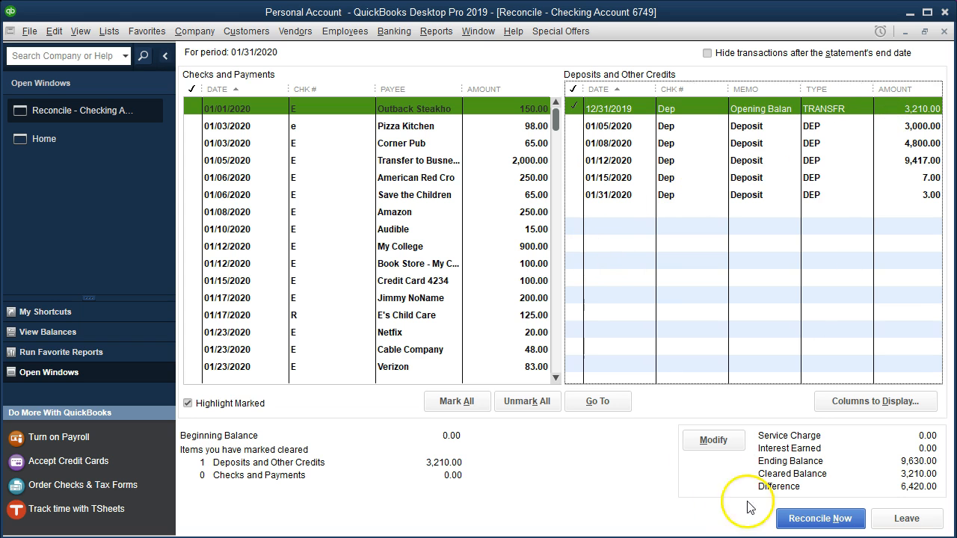
Switch to the PDF statement and highlight the January 1 balance of 3,210.
{"action": "key", "text": "alt+Tab"}
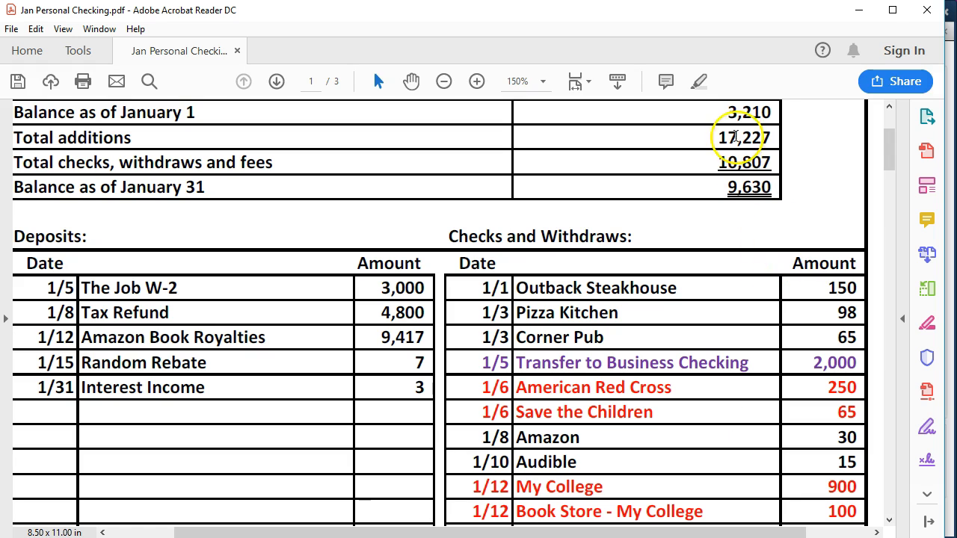
{"action": "left_click_drag", "start_coordinate": [728, 112], "coordinate": [773, 112]}
{"action": "right_click", "coordinate": [764, 111]}
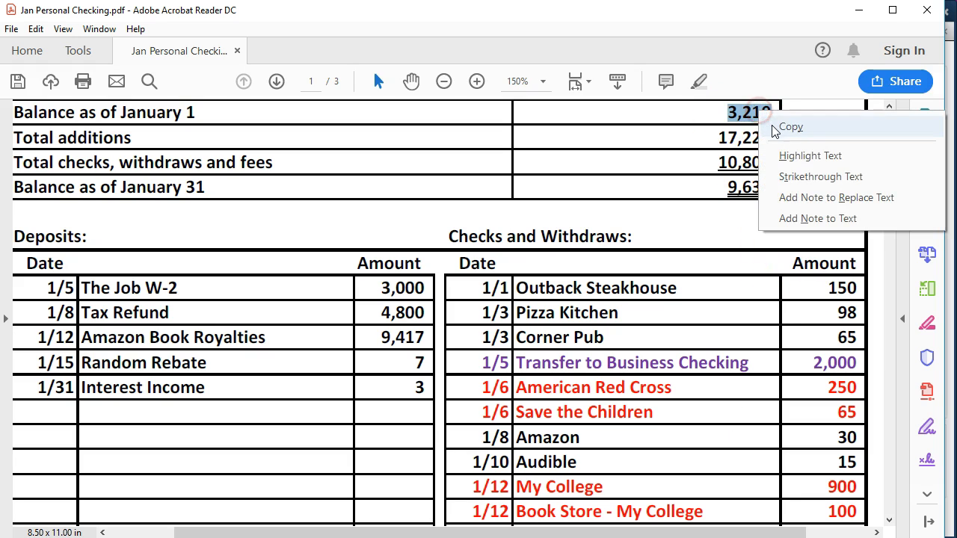
{"action": "left_click", "coordinate": [793, 156]}
In QuickBooks, mark the 01/05/2020 deposit of 3,000.00 and the 01/08/2020 deposit of 4,800.00 as cleared.
{"action": "scroll", "coordinate": [395, 273], "scroll_direction": "down", "scroll_amount": 2}
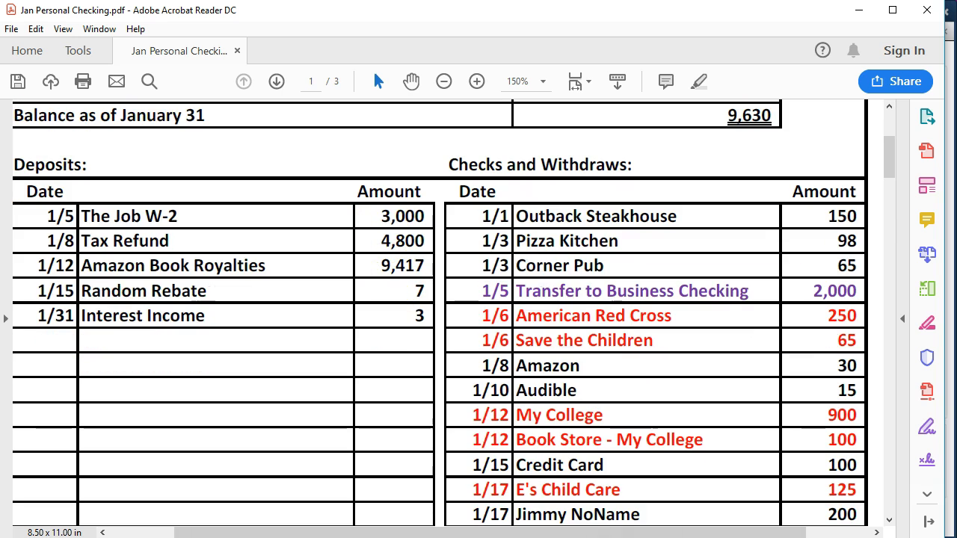
{"action": "key", "text": "alt+Tab"}
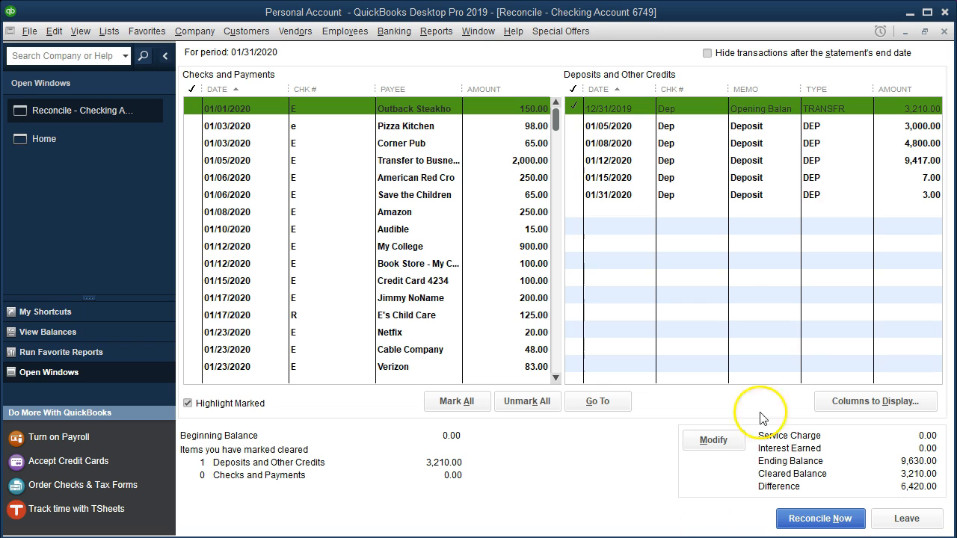
{"action": "left_click", "coordinate": [898, 126]}
{"action": "left_click", "coordinate": [899, 143]}
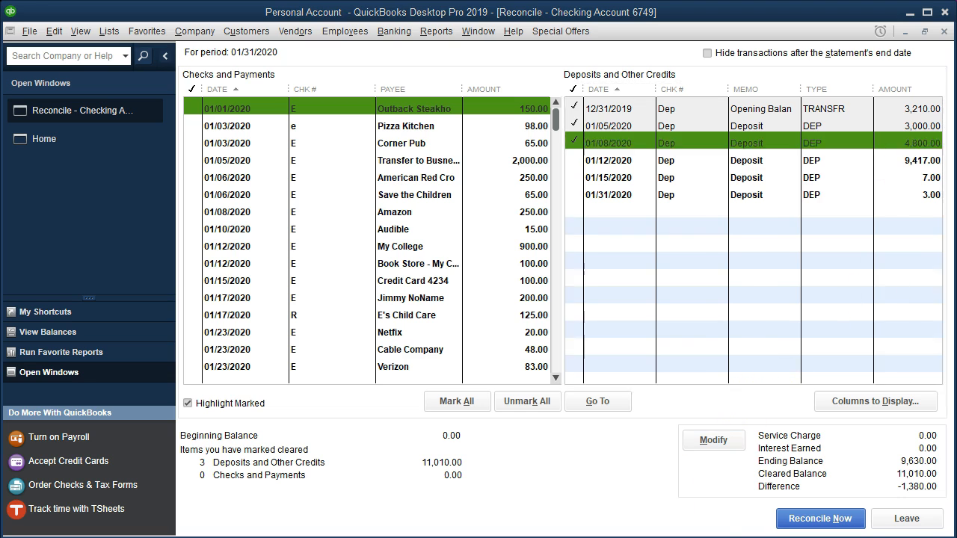
Highlight the Tax Refund amount of 4,800 and The Job W-2 amount of 3,000 on the PDF statement.
{"action": "key", "text": "alt+Tab"}
{"action": "right_click", "coordinate": [419, 239]}
{"action": "left_click", "coordinate": [441, 291]}
{"action": "left_click_drag", "start_coordinate": [383, 216], "coordinate": [434, 216]}
{"action": "right_click", "coordinate": [405, 219]}
{"action": "left_click", "coordinate": [432, 263]}
In QuickBooks, mark the January 12, 15 and 31 deposits of 9,417.00, 7.00 and 3.00 as cleared.
{"action": "left_click", "coordinate": [389, 268]}
{"action": "left_click", "coordinate": [896, 161]}
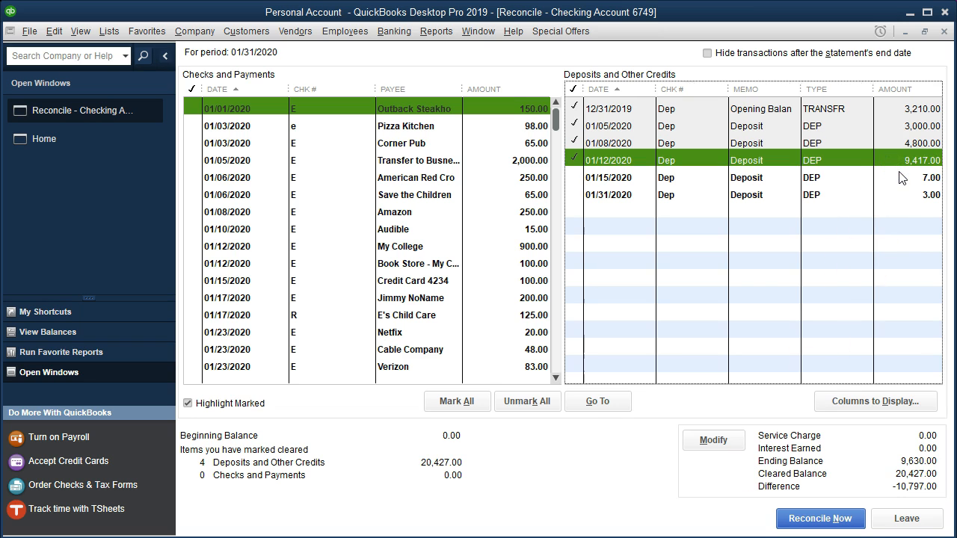
{"action": "left_click", "coordinate": [904, 180]}
{"action": "left_click", "coordinate": [903, 195]}
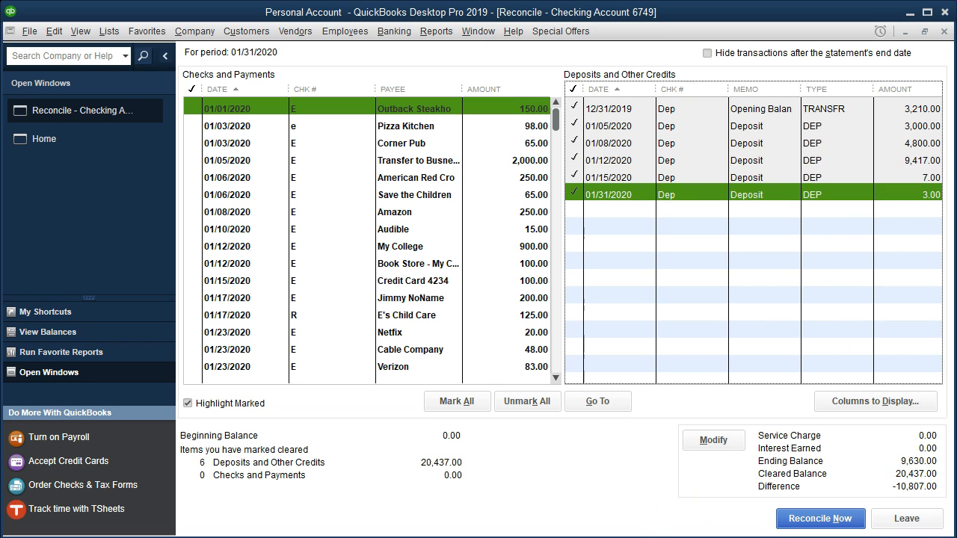
On the PDF statement, highlight the Amazon Book Royalties, Random Rebate and Interest Income amounts of 9,417, 7 and 3.
{"action": "key", "text": "alt+Tab"}
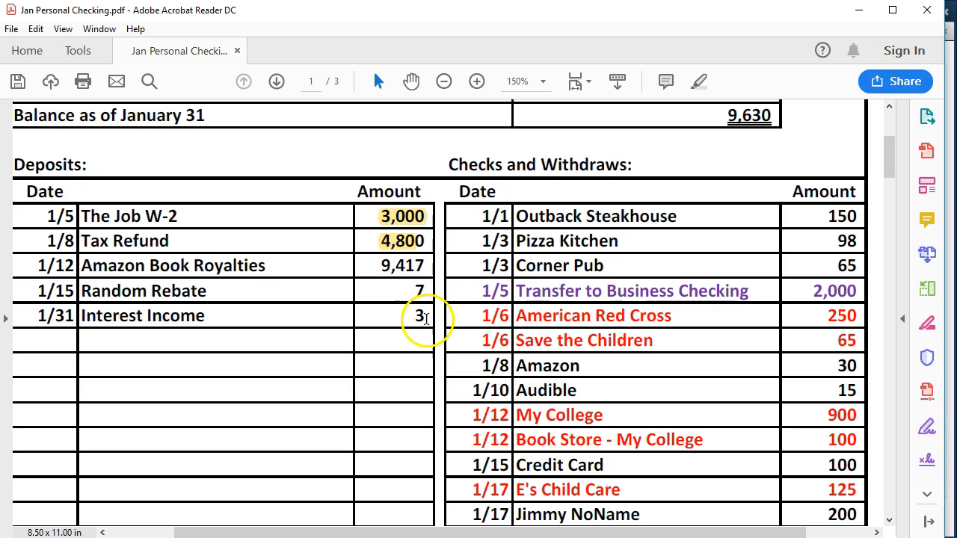
{"action": "left_click_drag", "start_coordinate": [381, 266], "coordinate": [421, 286]}
{"action": "right_click", "coordinate": [419, 271]}
{"action": "left_click", "coordinate": [444, 312]}
{"action": "right_click", "coordinate": [420, 293]}
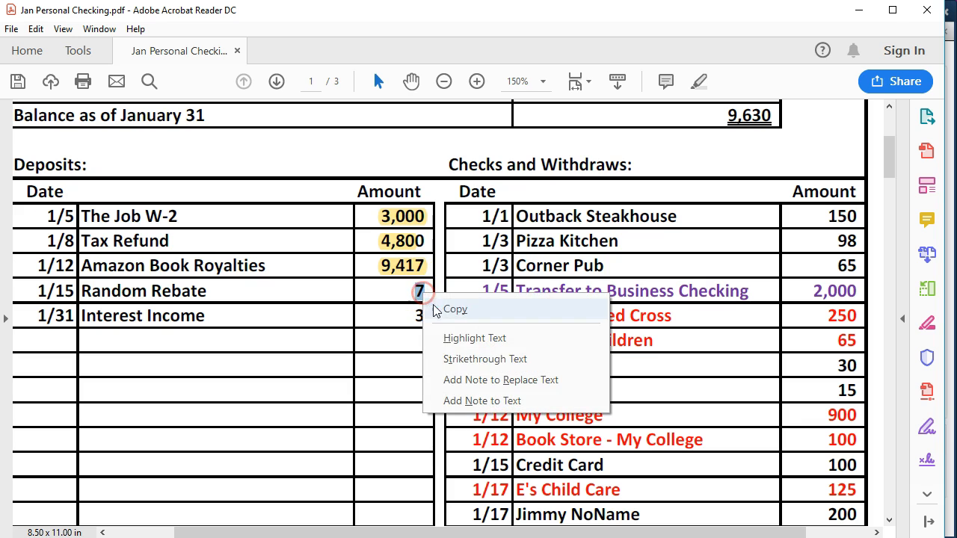
{"action": "left_click", "coordinate": [442, 337]}
{"action": "left_click_drag", "start_coordinate": [410, 316], "coordinate": [425, 317]}
{"action": "right_click", "coordinate": [425, 317]}
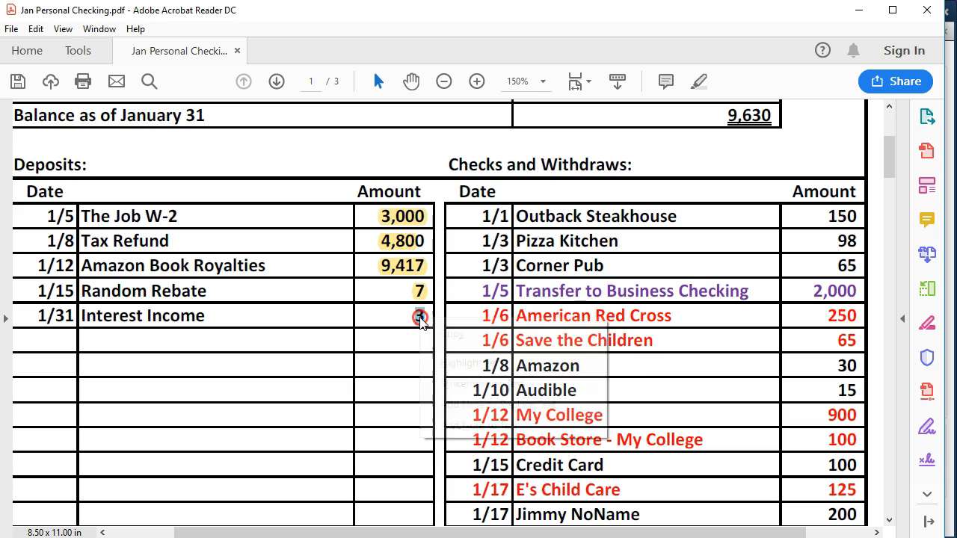
{"action": "left_click", "coordinate": [444, 365]}
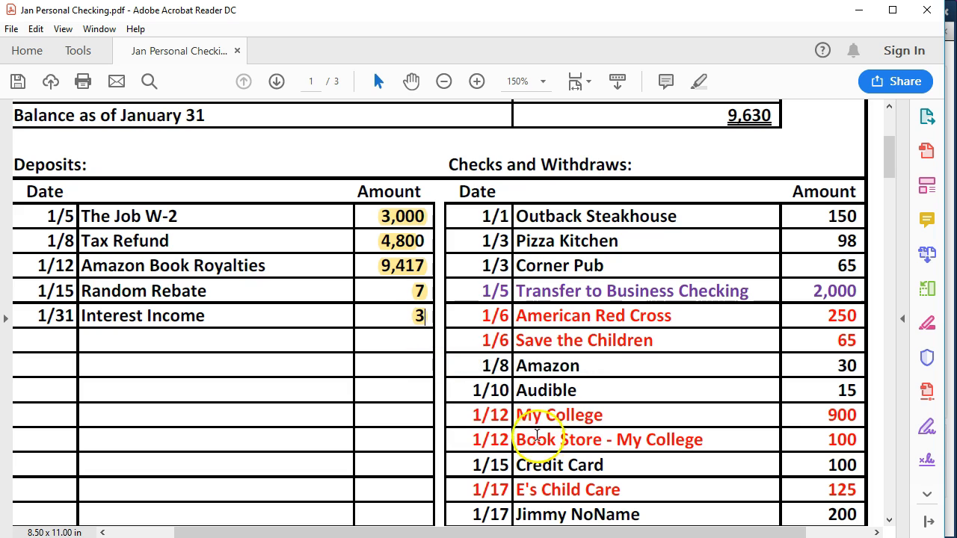
In QuickBooks, mark the 01/01/2020 Outback Steakhouse payment of 150.00 and the 01/03/2020 Pizza Kitchen payment of 98.00 as cleared.
{"action": "scroll", "coordinate": [570, 420], "scroll_direction": "up", "scroll_amount": 2}
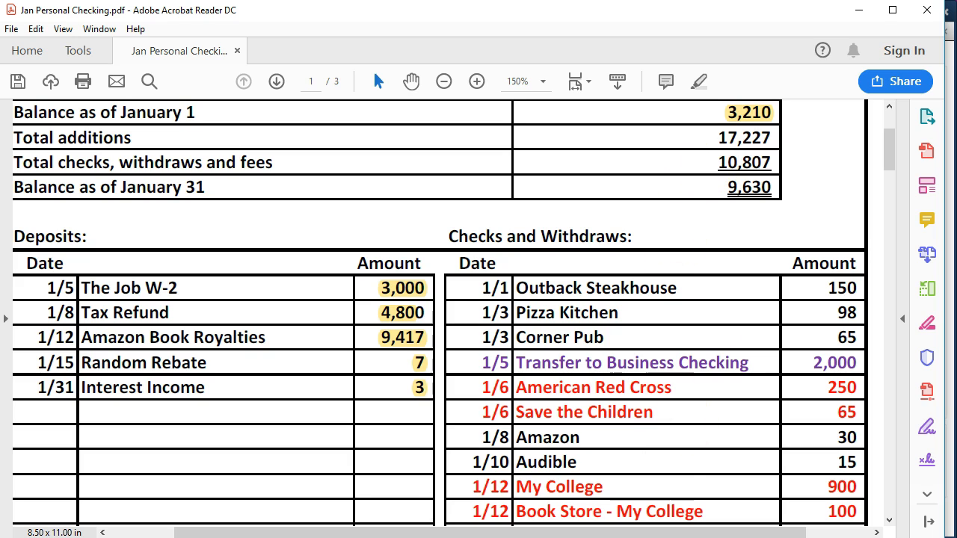
{"action": "key", "text": "alt+Tab"}
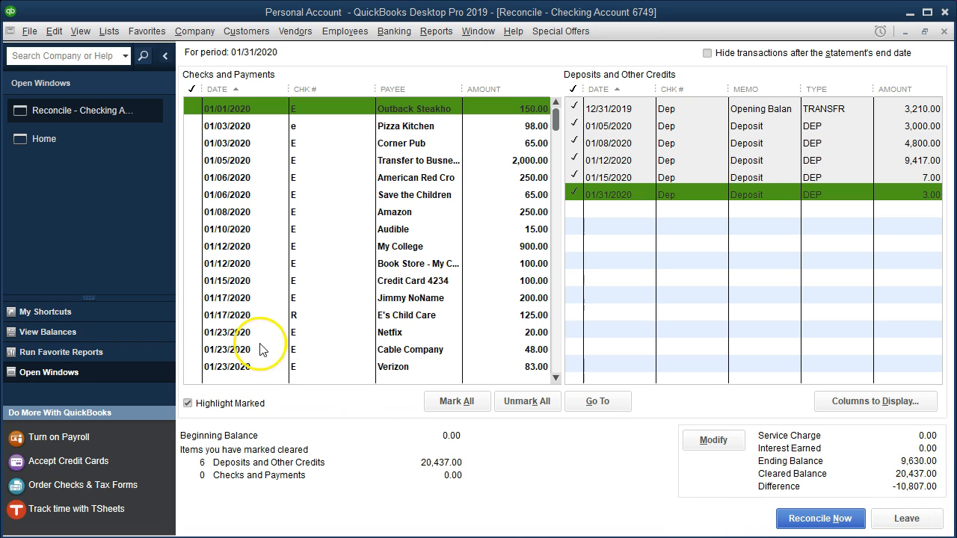
{"action": "key", "text": "alt+Tab"}
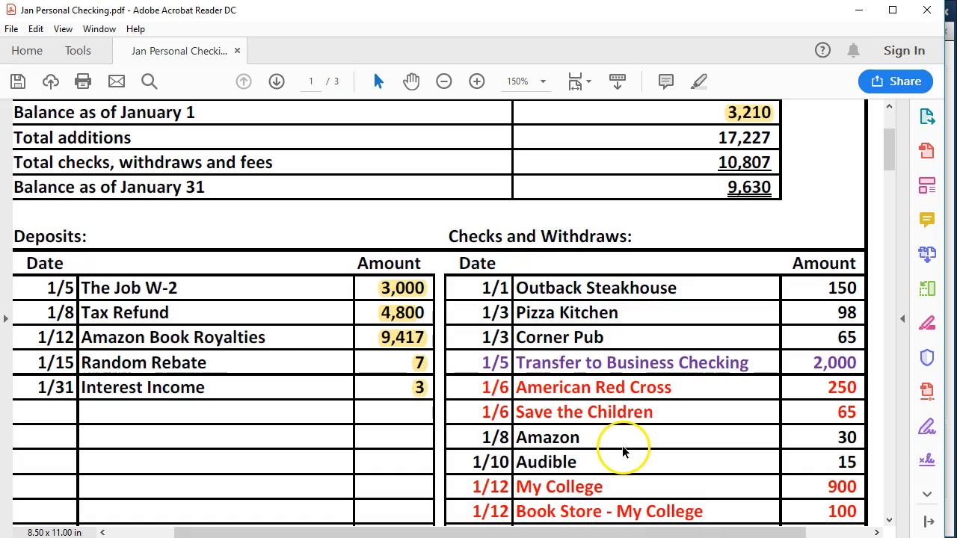
{"action": "scroll", "coordinate": [598, 427], "scroll_direction": "down", "scroll_amount": 4}
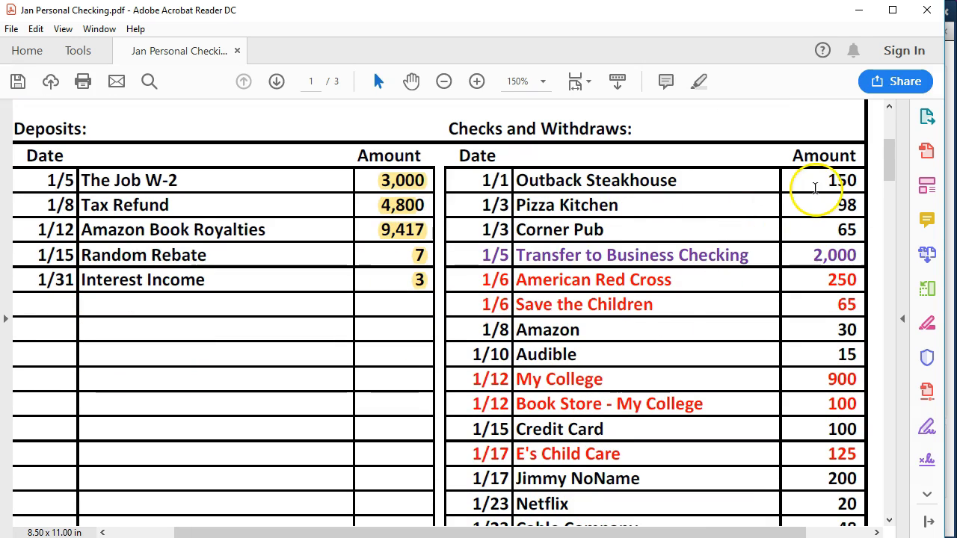
{"action": "key", "text": "alt+Tab"}
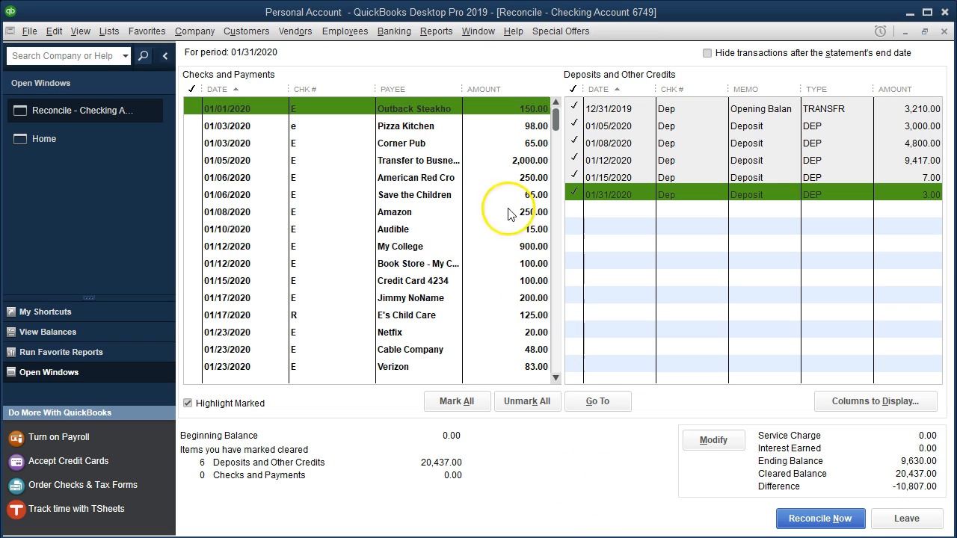
{"action": "left_click", "coordinate": [501, 108]}
{"action": "left_click", "coordinate": [513, 127]}
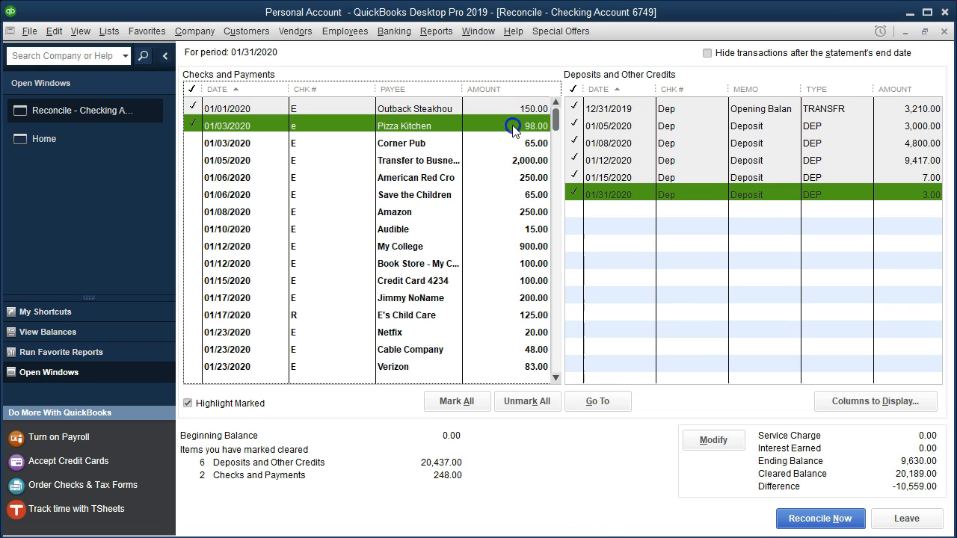
On the PDF statement, highlight the Outback Steakhouse amount of 150 and the Pizza Kitchen amount of 98.
{"action": "key", "text": "alt+Tab"}
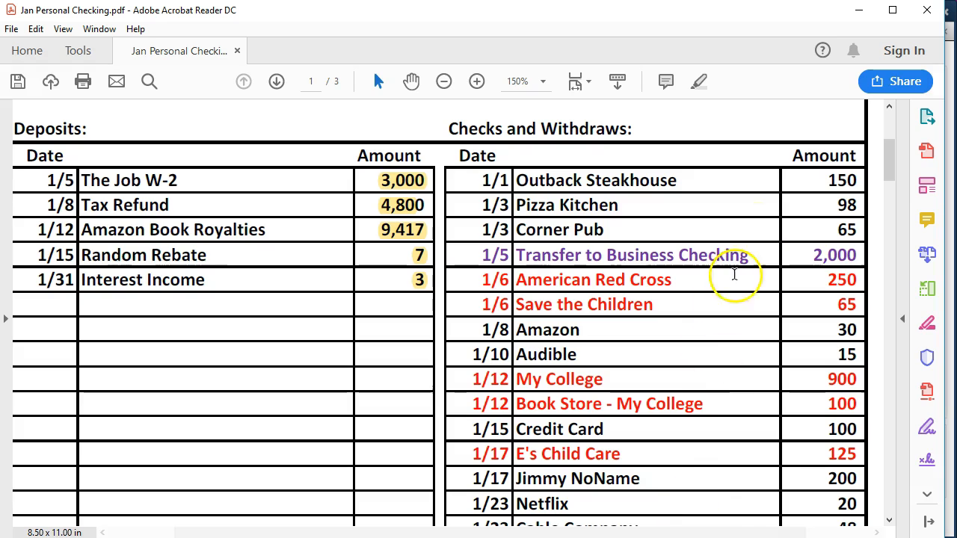
{"action": "right_click", "coordinate": [861, 181]}
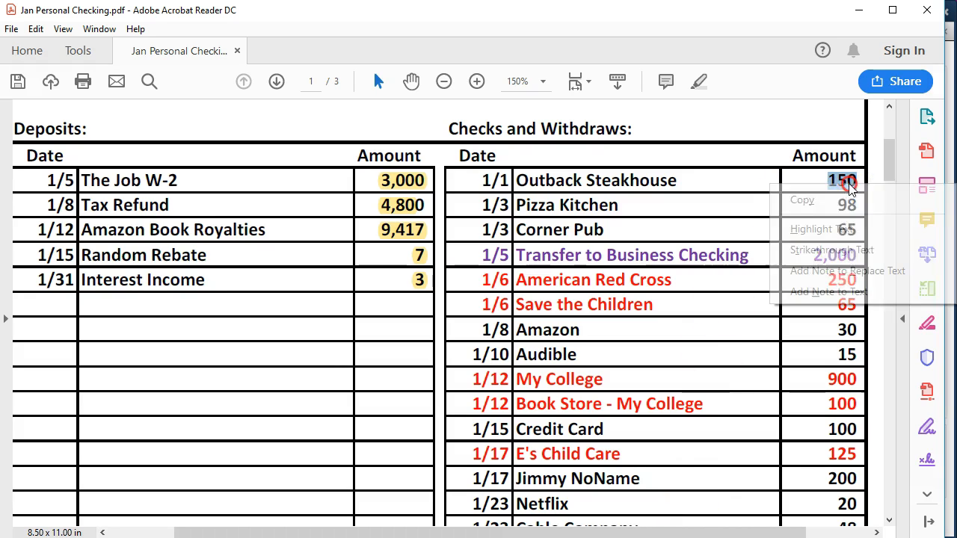
{"action": "left_click", "coordinate": [835, 228]}
{"action": "double_click", "coordinate": [851, 205]}
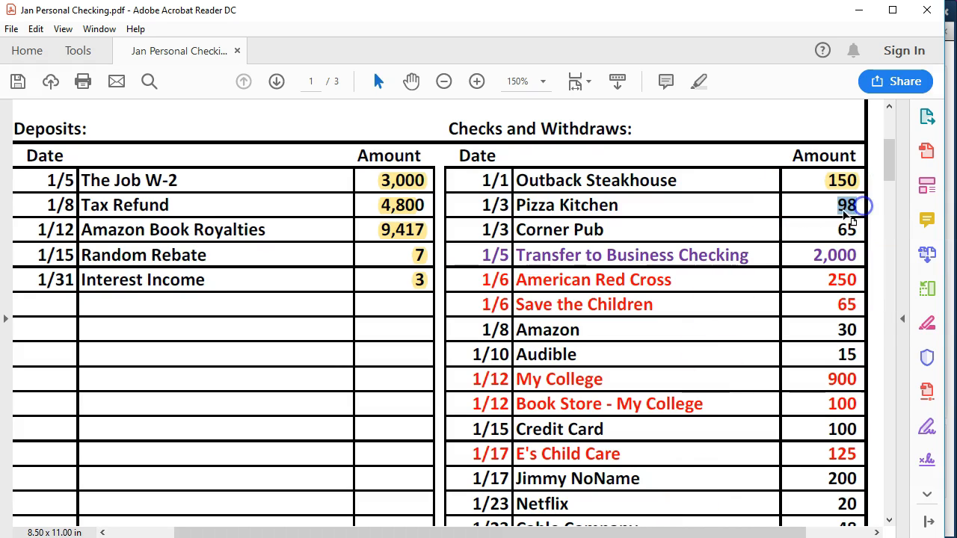
{"action": "right_click", "coordinate": [845, 214]}
{"action": "left_click", "coordinate": [830, 256]}
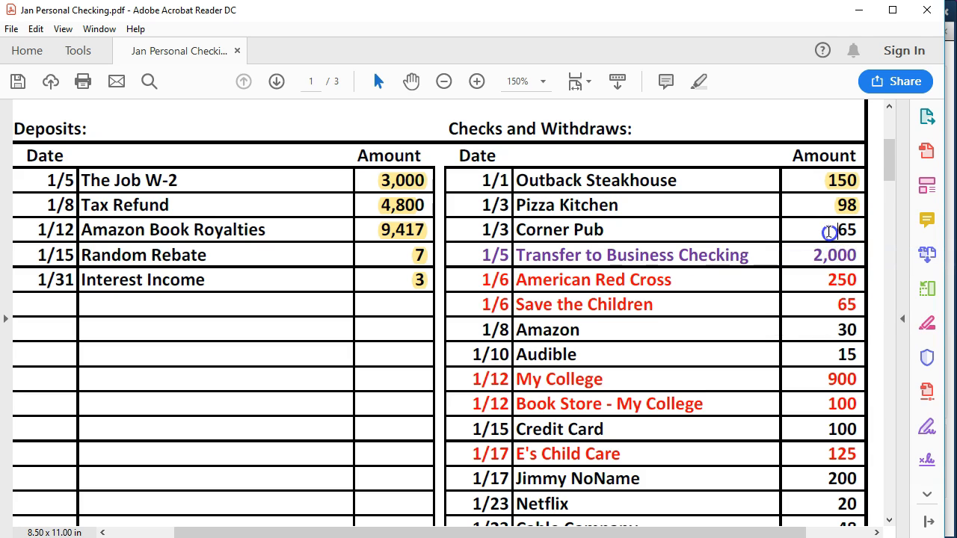
{"action": "scroll", "coordinate": [826, 223], "scroll_direction": "down", "scroll_amount": 1}
In QuickBooks, mark the 01/03/2020 Corner Pub payment of 65.00 and the 01/05/2020 business checking transfer of 2,000.00 as cleared.
{"action": "key", "text": "alt+Tab"}
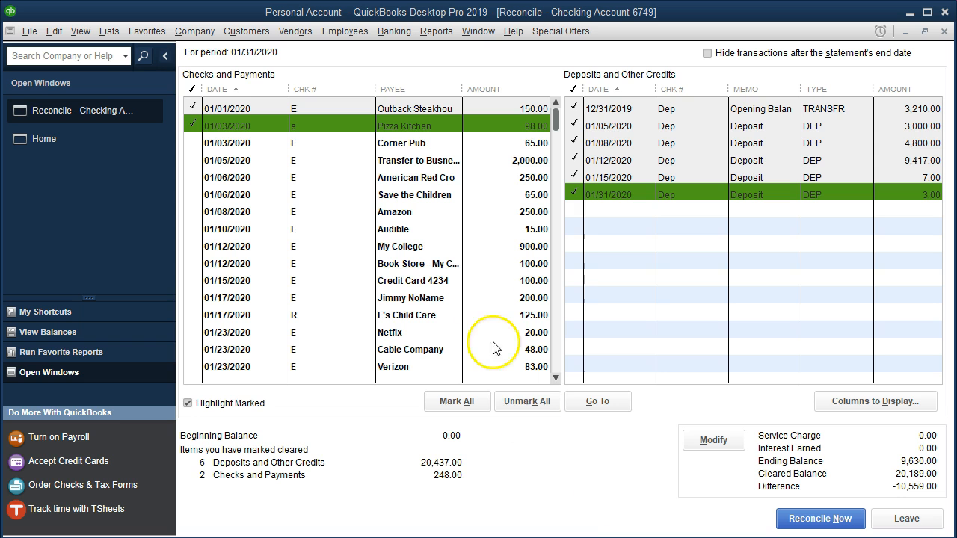
{"action": "left_click", "coordinate": [496, 142]}
{"action": "left_click", "coordinate": [511, 158]}
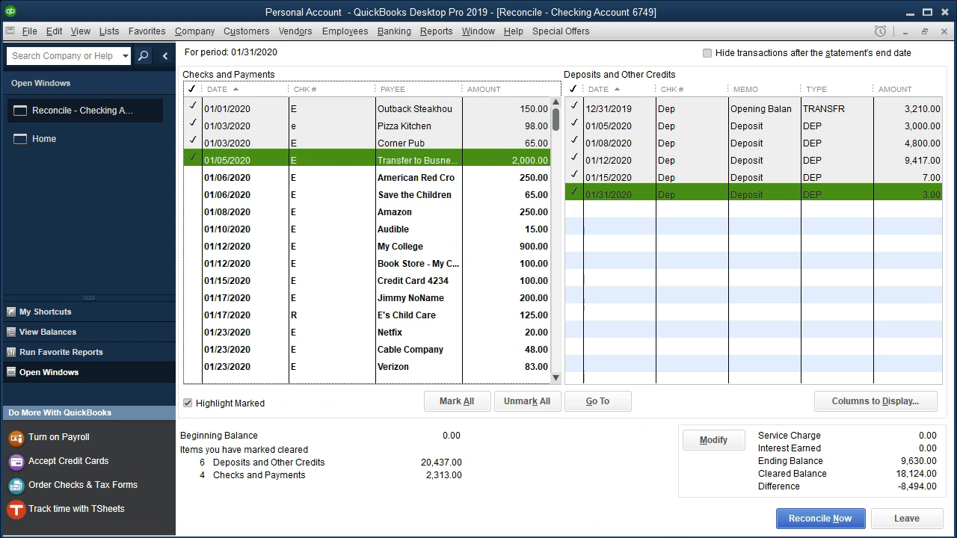
On the PDF statement, highlight the Corner Pub amount of 65 and the Transfer to Business Checking amount of 2,000.
{"action": "key", "text": "alt+Tab"}
{"action": "left_click", "coordinate": [836, 194]}
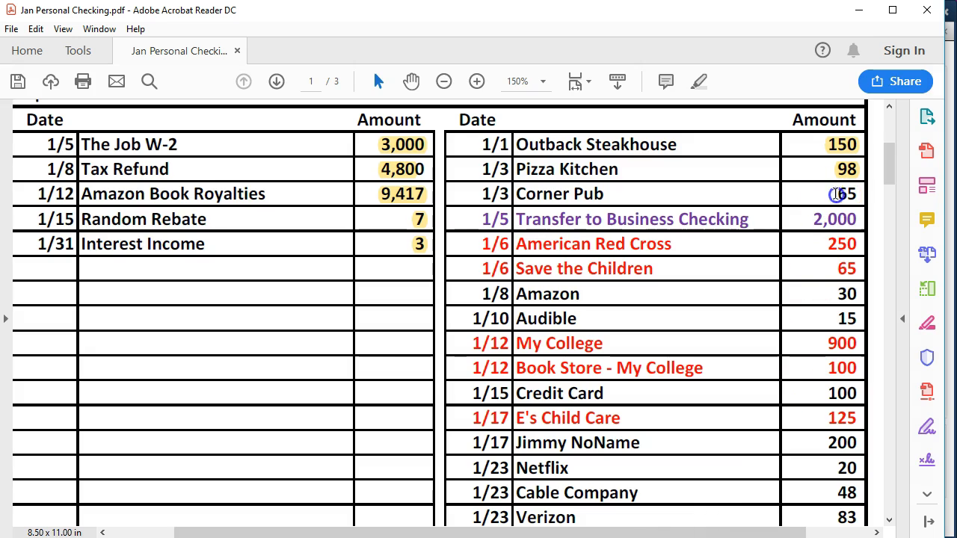
{"action": "right_click", "coordinate": [852, 195]}
{"action": "left_click", "coordinate": [840, 242]}
{"action": "left_click_drag", "start_coordinate": [814, 219], "coordinate": [823, 219]}
{"action": "right_click", "coordinate": [864, 218]}
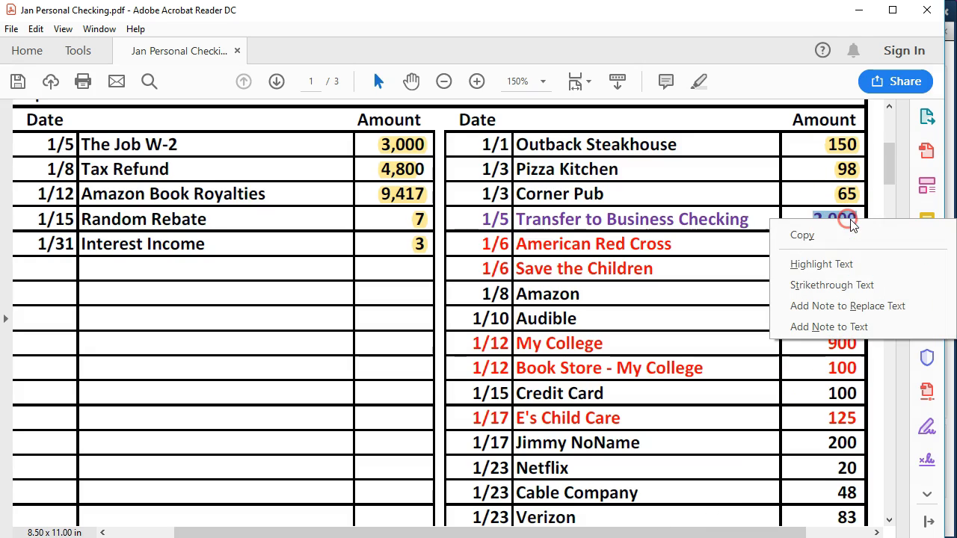
{"action": "left_click", "coordinate": [848, 263]}
In QuickBooks, mark the 01/06/2020 payments to American Red Cross of 250.00 and Save the Children of 65.00 as cleared.
{"action": "key", "text": "alt+Tab"}
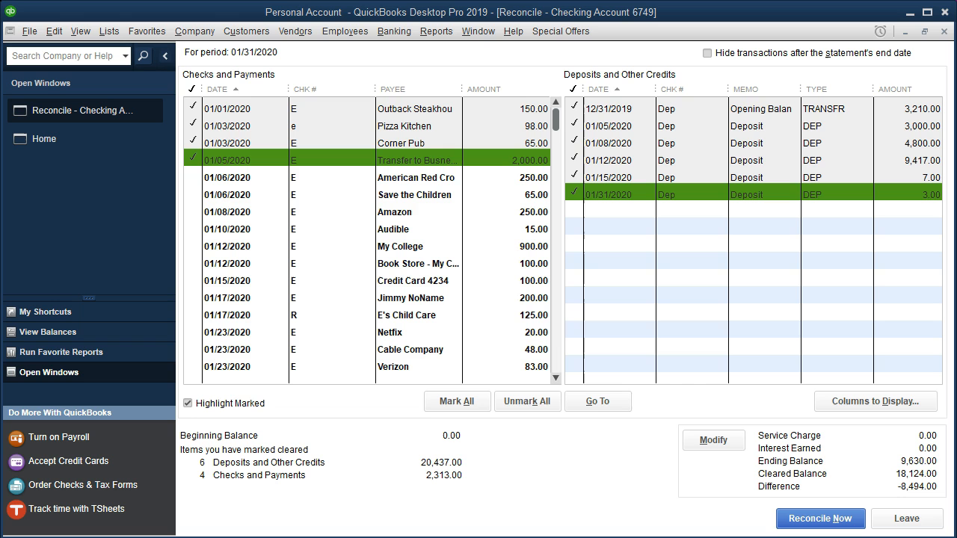
{"action": "left_click", "coordinate": [522, 178]}
{"action": "left_click", "coordinate": [522, 196]}
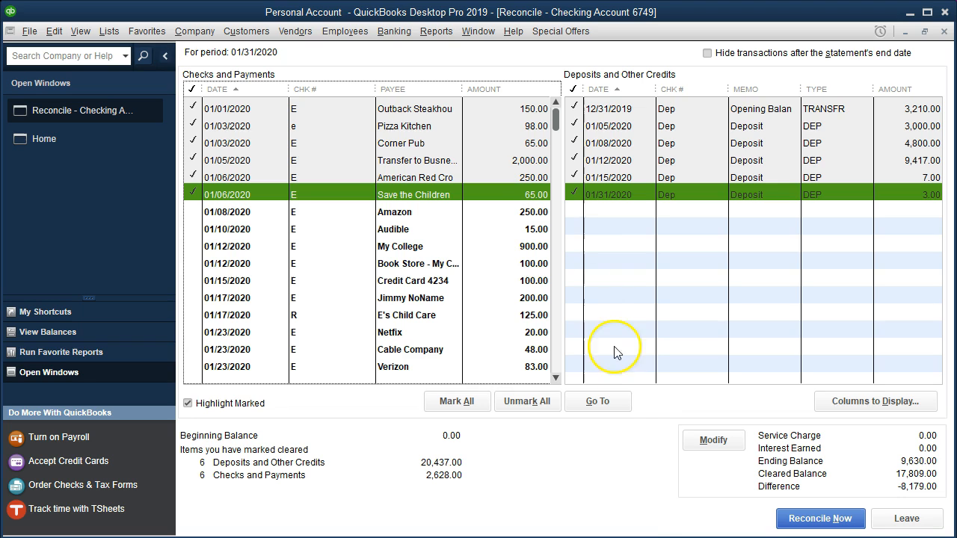
On the PDF statement, highlight the American Red Cross amount of 250 and the Save the Children amount of 65.
{"action": "key", "text": "alt+Tab"}
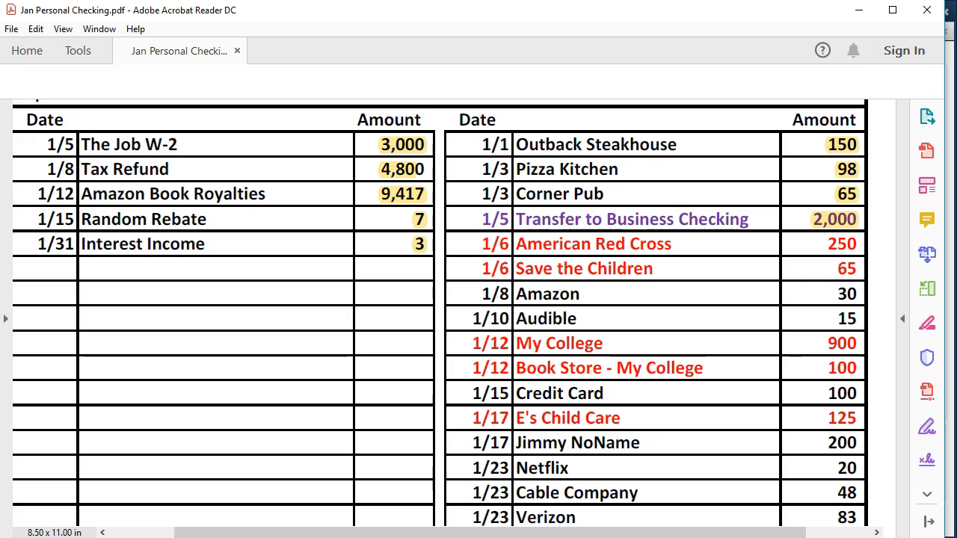
{"action": "left_click_drag", "start_coordinate": [827, 243], "coordinate": [851, 239]}
{"action": "right_click", "coordinate": [856, 242]}
{"action": "left_click", "coordinate": [843, 288]}
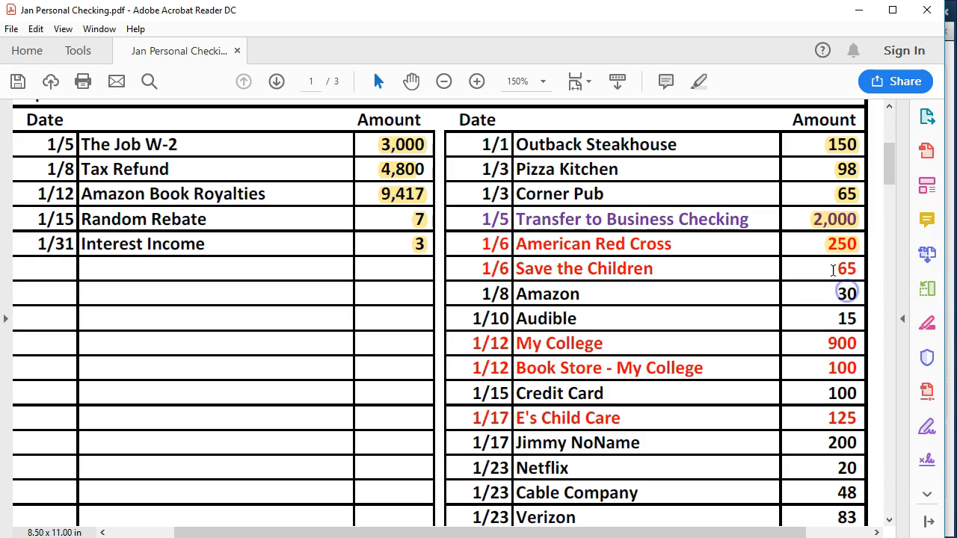
{"action": "right_click", "coordinate": [852, 278]}
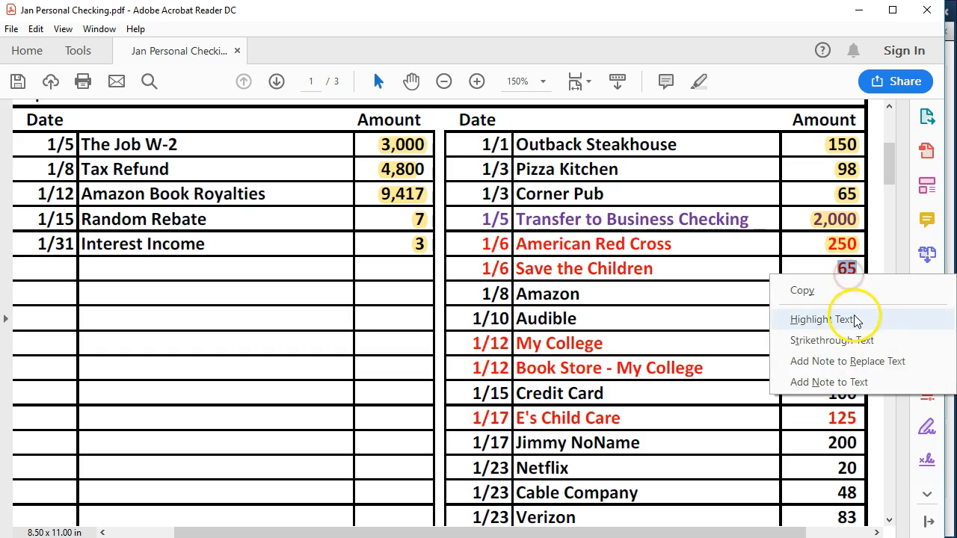
{"action": "left_click", "coordinate": [821, 316]}
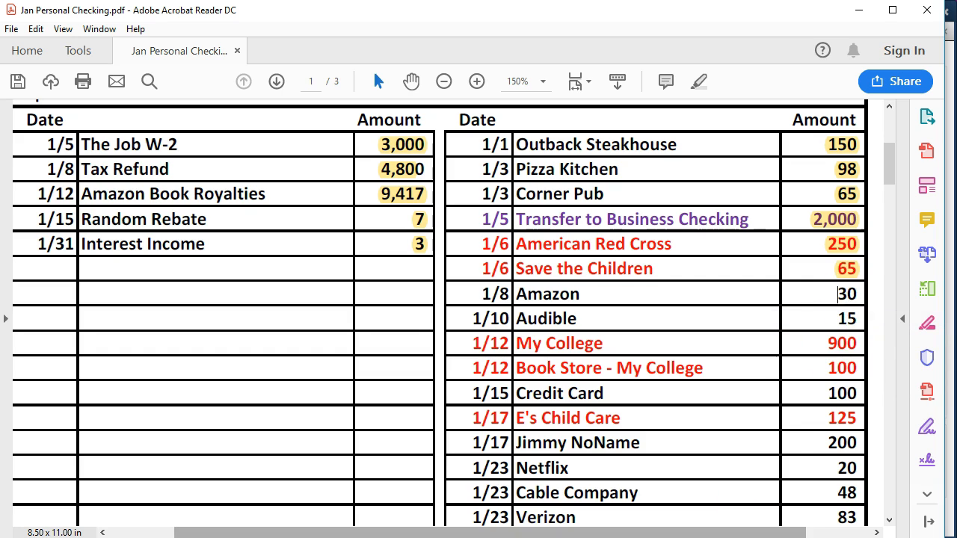
In QuickBooks, mark the 01/08/2020 Amazon payment as cleared and compare its amount with the PDF statement.
{"action": "key", "text": "alt+Tab"}
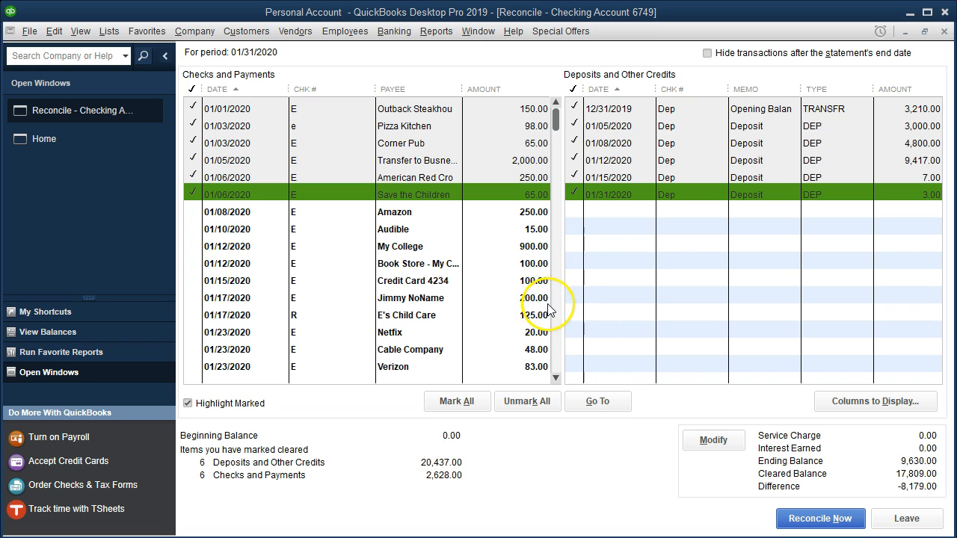
{"action": "scroll", "coordinate": [534, 320], "scroll_direction": "down", "scroll_amount": 2}
{"action": "scroll", "coordinate": [533, 323], "scroll_direction": "up", "scroll_amount": 2}
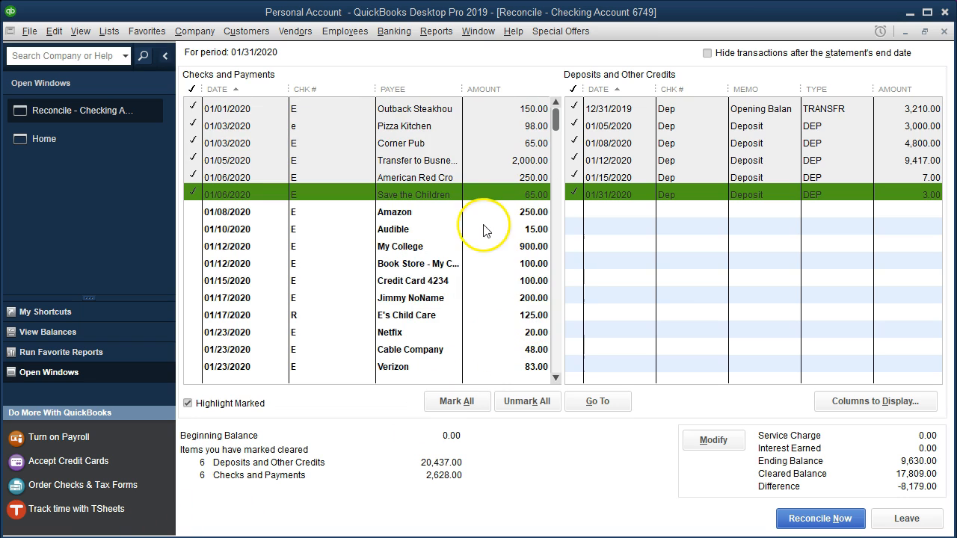
{"action": "left_click", "coordinate": [505, 213]}
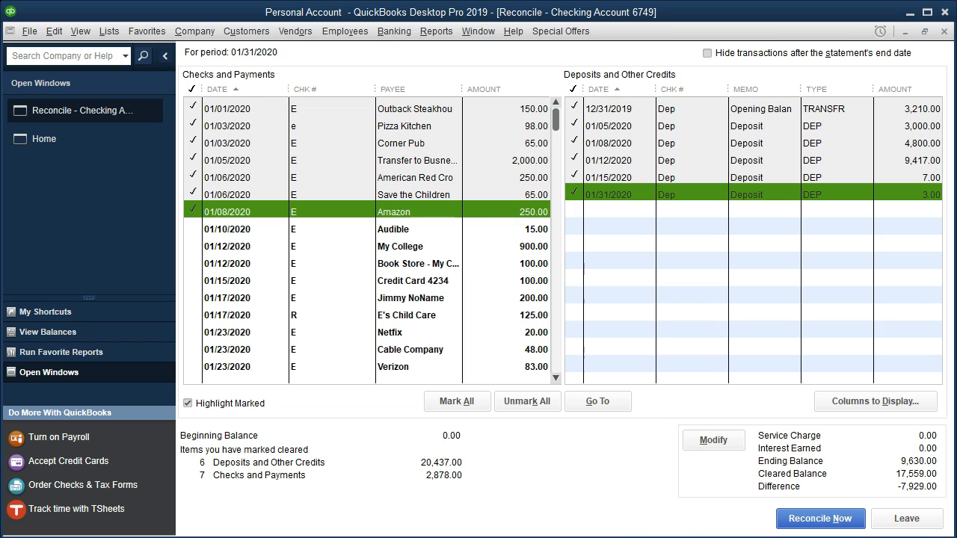
{"action": "key", "text": "alt+Tab"}
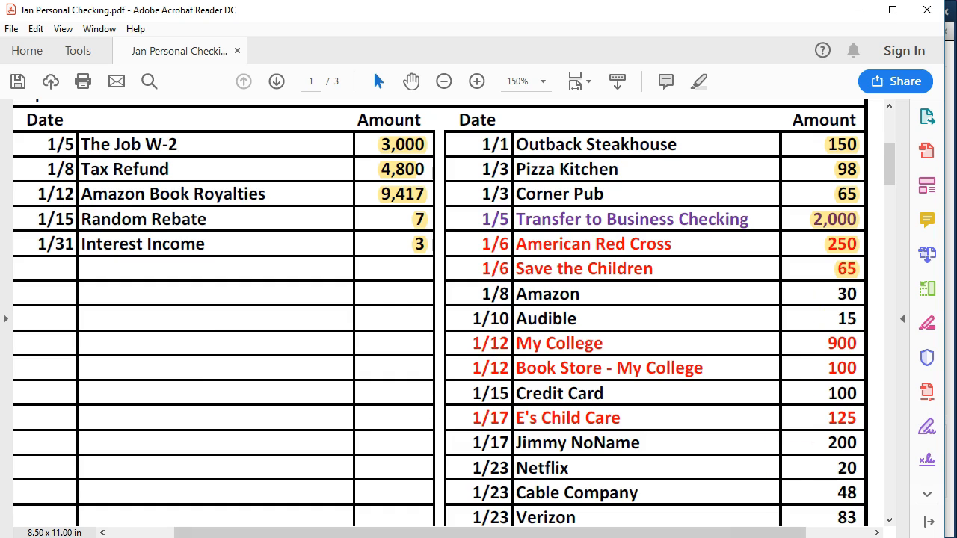
{"action": "key", "text": "alt+Tab"}
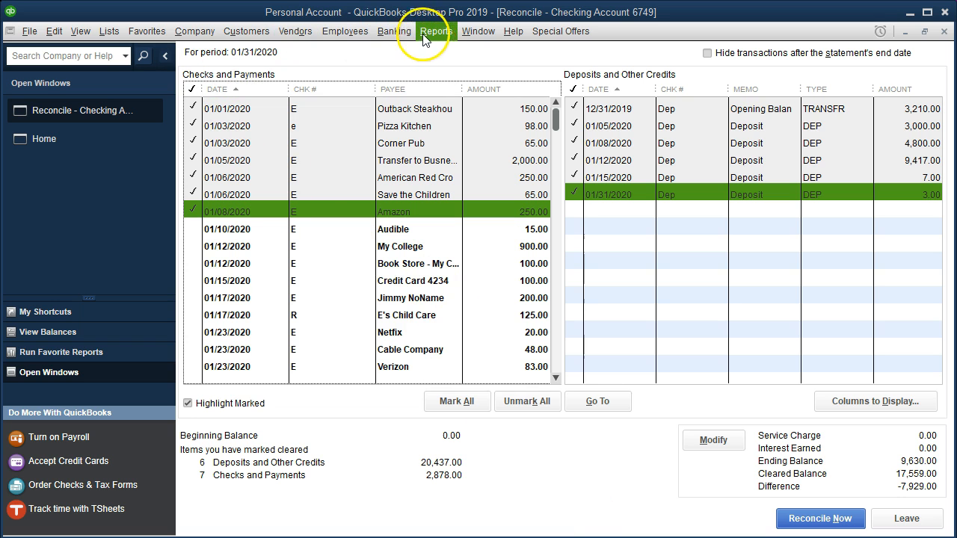
Open the checking account register, look through the January transactions, and return to the reconciliation.
{"action": "left_click", "coordinate": [394, 31]}
{"action": "left_click", "coordinate": [424, 96]}
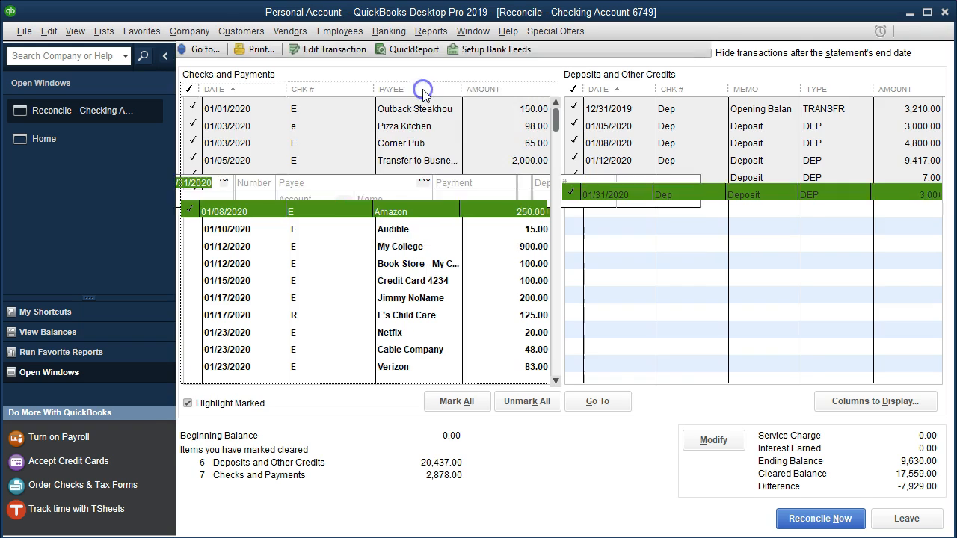
{"action": "scroll", "coordinate": [423, 278], "scroll_direction": "up", "scroll_amount": 6}
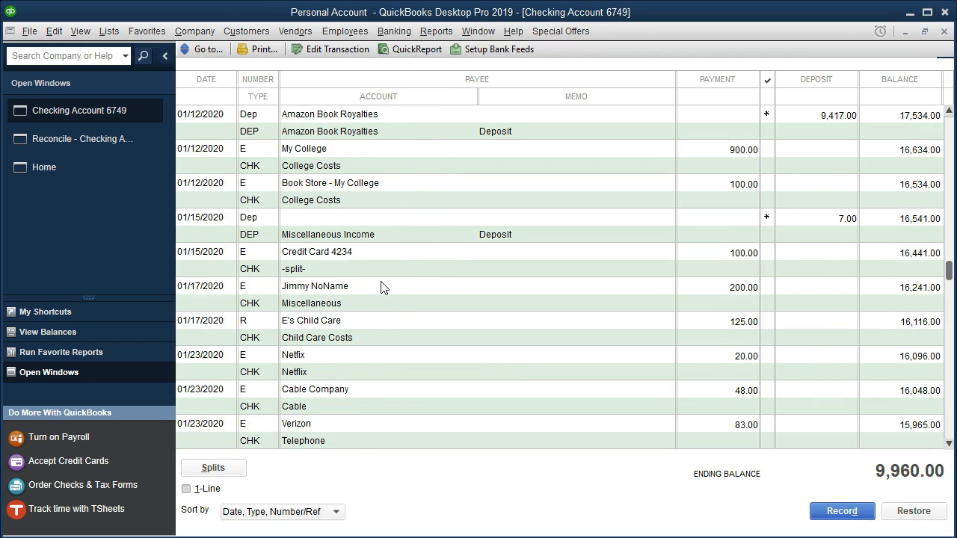
{"action": "left_click", "coordinate": [103, 139]}
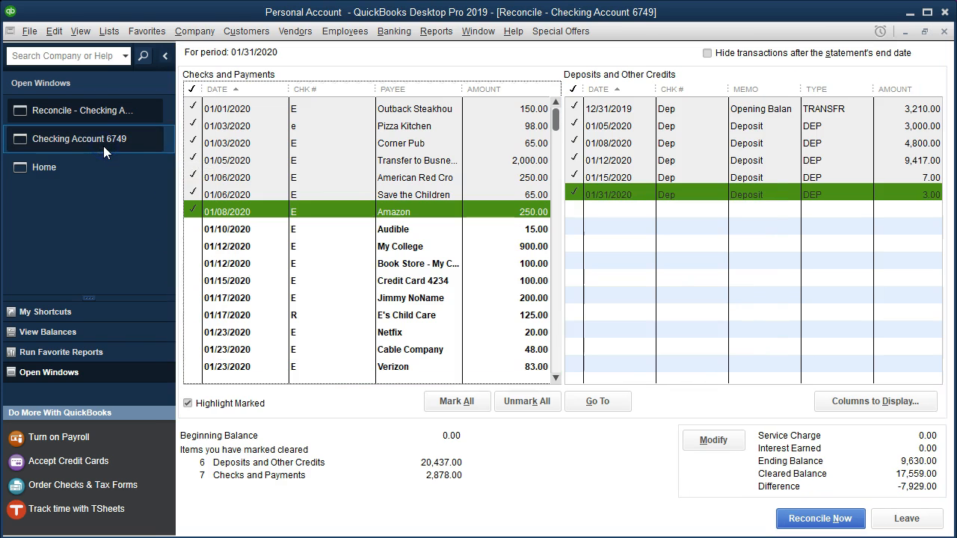
Open the 01/08/2020 Amazon check from the reconciliation, set its amount and expense line to 30.00, and save the recorded change.
{"action": "double_click", "coordinate": [430, 213]}
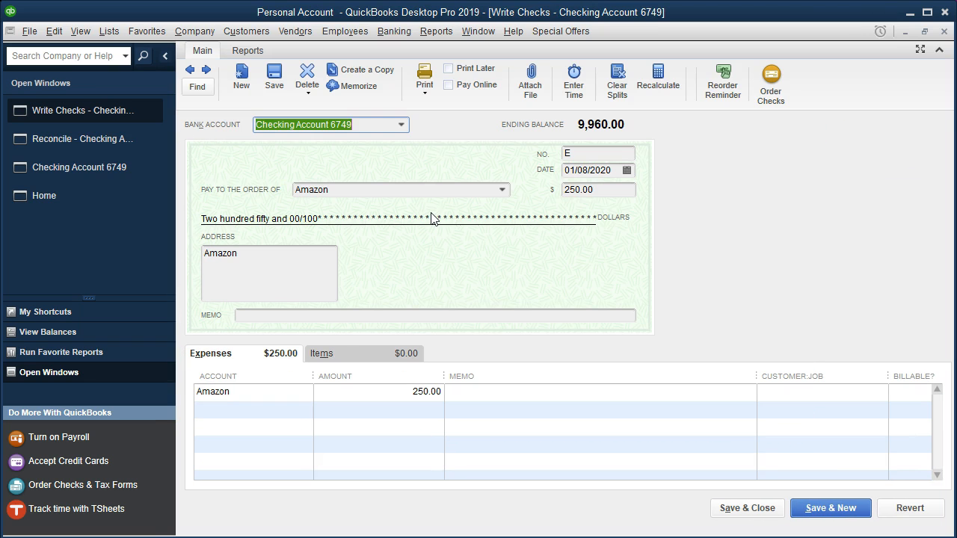
{"action": "left_click", "coordinate": [602, 190]}
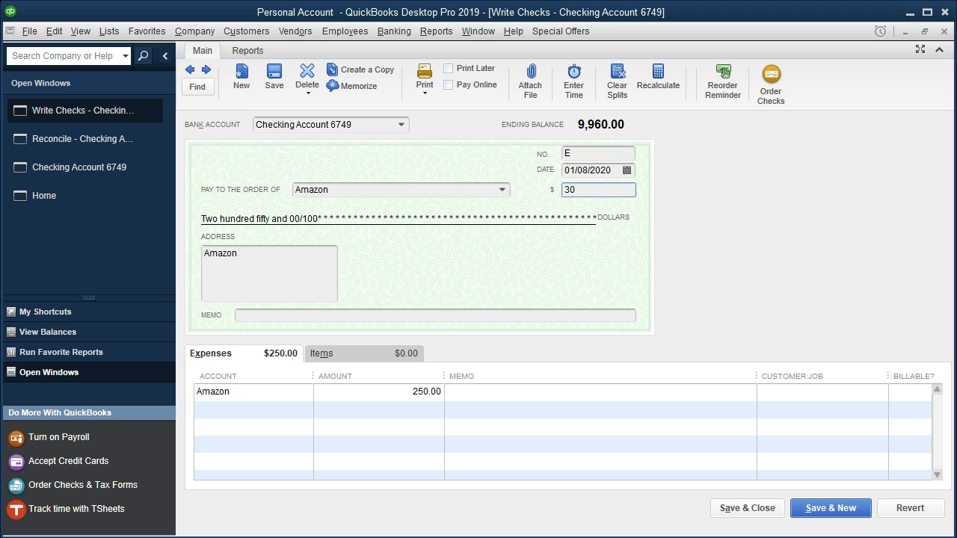
{"action": "left_click", "coordinate": [426, 391]}
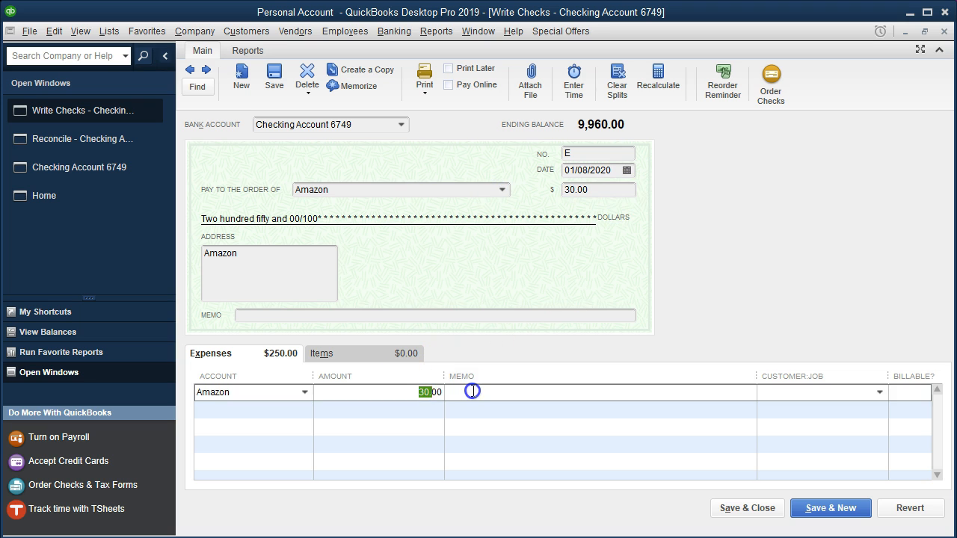
{"action": "left_click", "coordinate": [513, 349]}
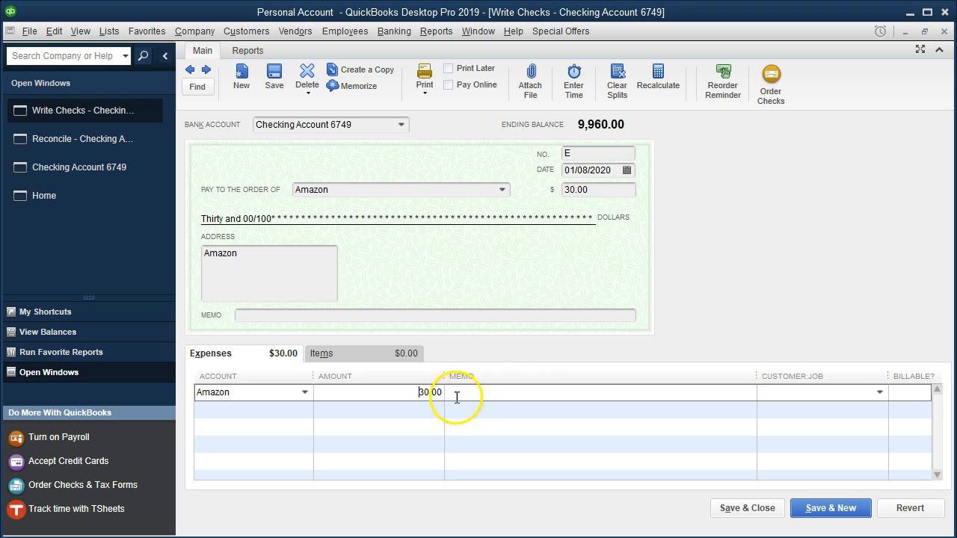
{"action": "left_click", "coordinate": [735, 510]}
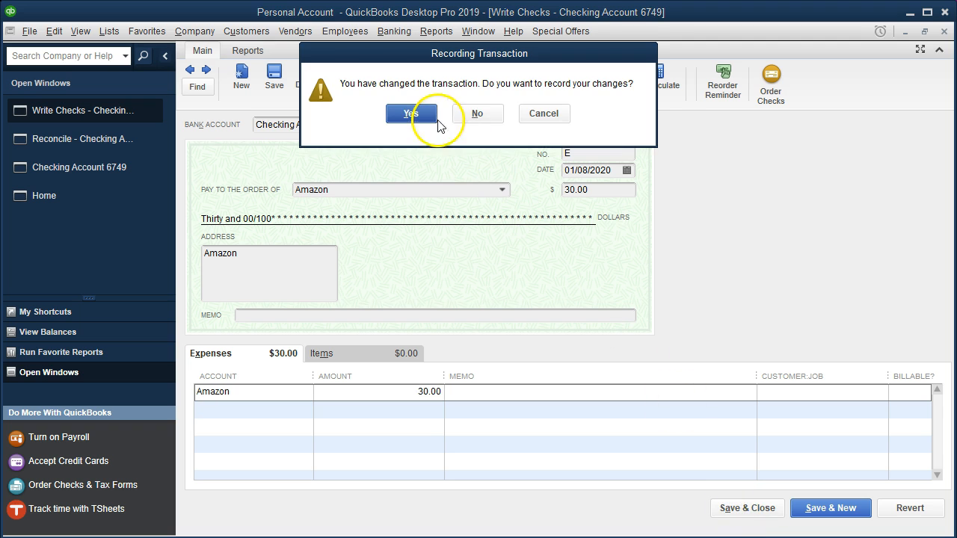
{"action": "left_click", "coordinate": [423, 117]}
{"action": "left_click", "coordinate": [468, 160]}
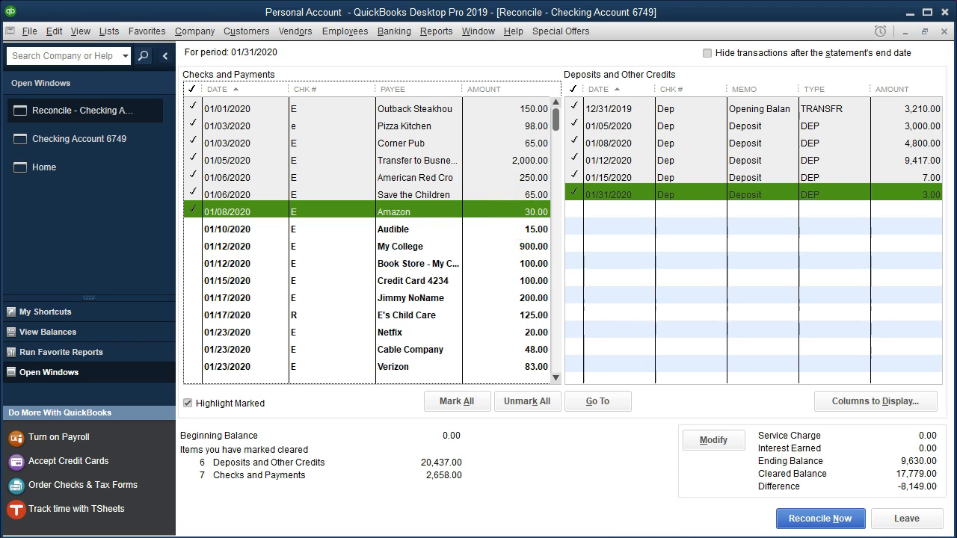
{"action": "key", "text": "alt+Tab"}
{"action": "key", "text": "alt+Tab"}
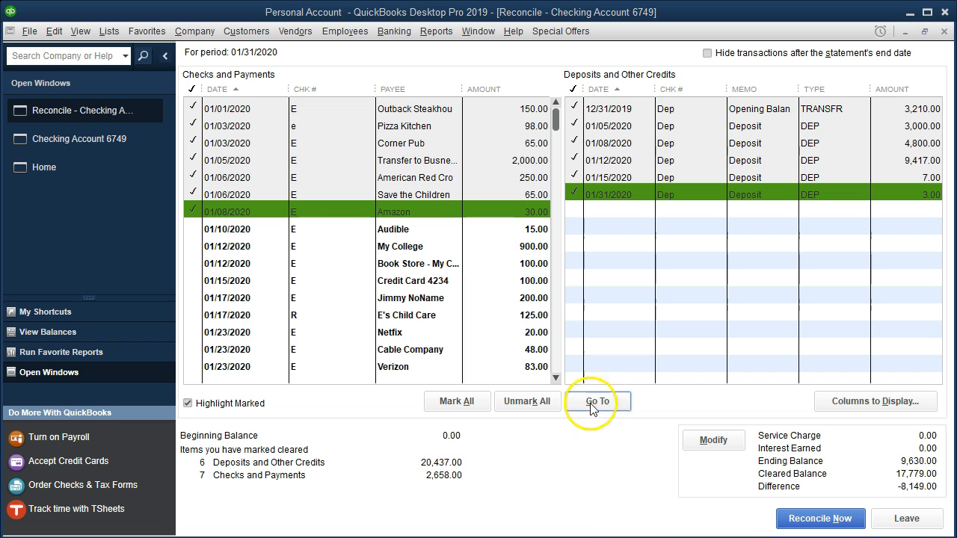
Mark the 01/10/2020 Audible payment as cleared, and highlight the Amazon 30 and Audible 15 amounts on the PDF statement.
{"action": "left_click", "coordinate": [527, 229]}
{"action": "key", "text": "alt+Tab"}
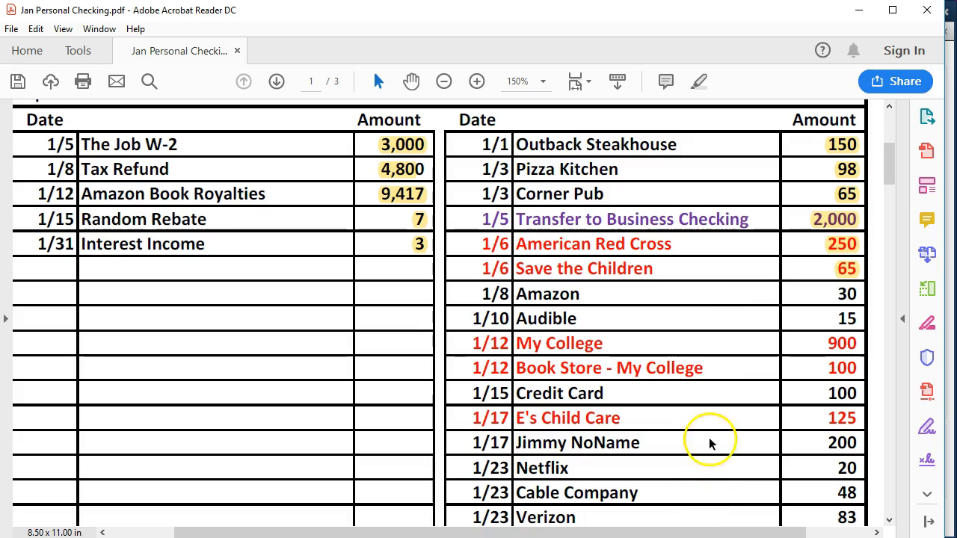
{"action": "left_click_drag", "start_coordinate": [831, 290], "coordinate": [859, 294]}
{"action": "right_click", "coordinate": [851, 296]}
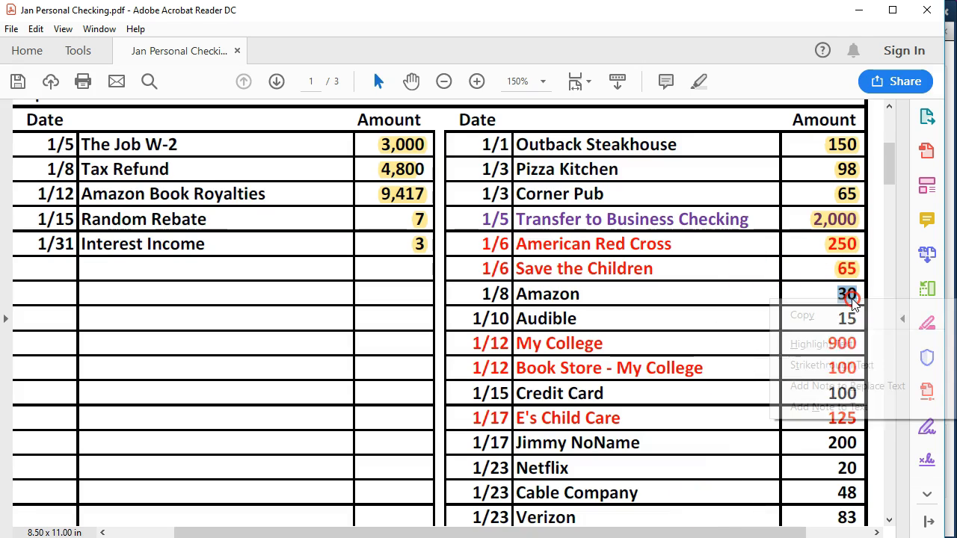
{"action": "left_click", "coordinate": [842, 342]}
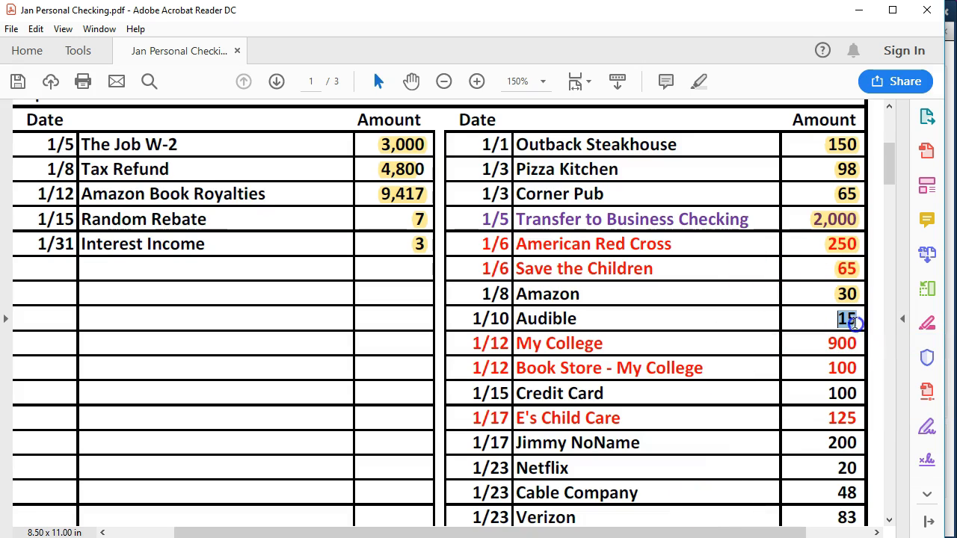
{"action": "right_click", "coordinate": [855, 321]}
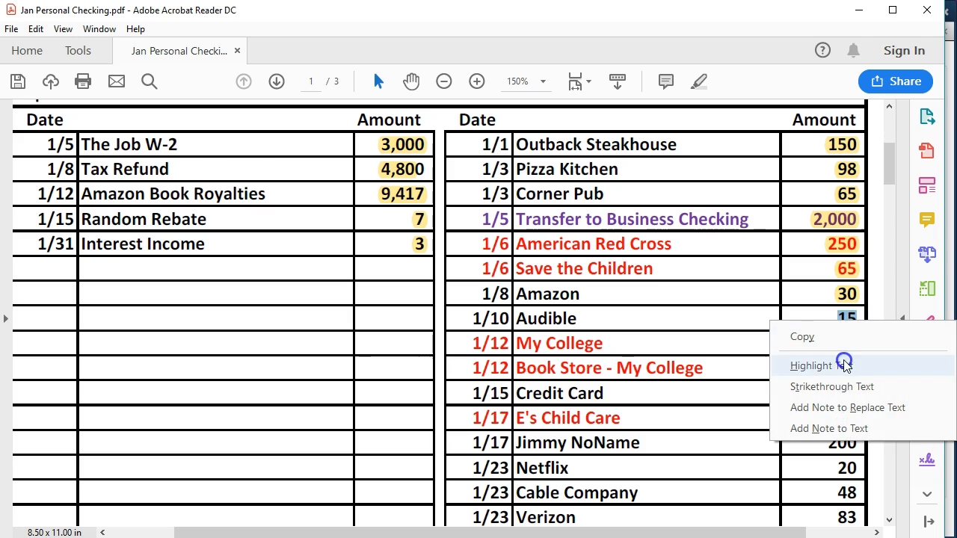
{"action": "left_click", "coordinate": [845, 362]}
In the QuickBooks reconciliation, mark the 01/12/2020 My College and Book Store payments as cleared.
{"action": "scroll", "coordinate": [843, 360], "scroll_direction": "down", "scroll_amount": 1}
{"action": "scroll", "coordinate": [816, 449], "scroll_direction": "down", "scroll_amount": 1}
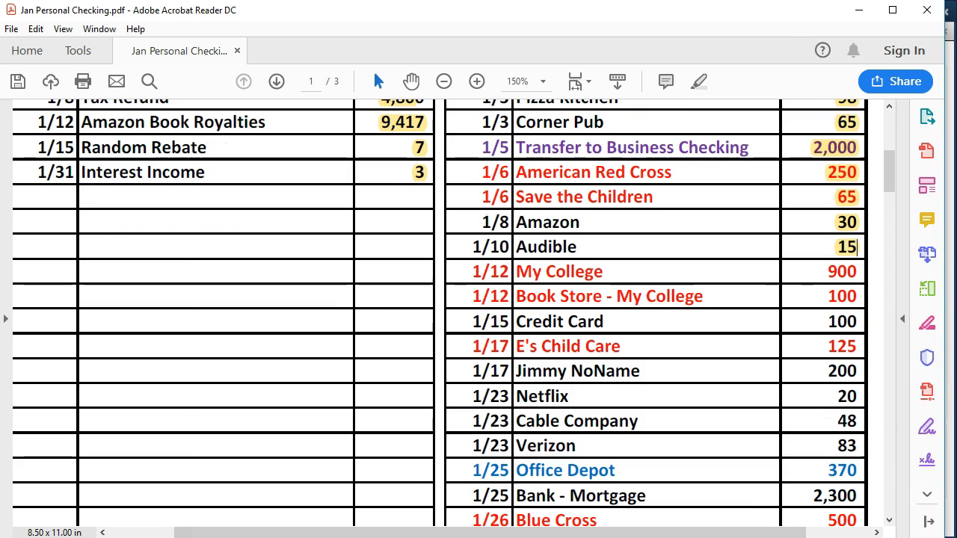
{"action": "left_click", "coordinate": [622, 536]}
{"action": "left_click", "coordinate": [516, 247]}
{"action": "left_click", "coordinate": [523, 264]}
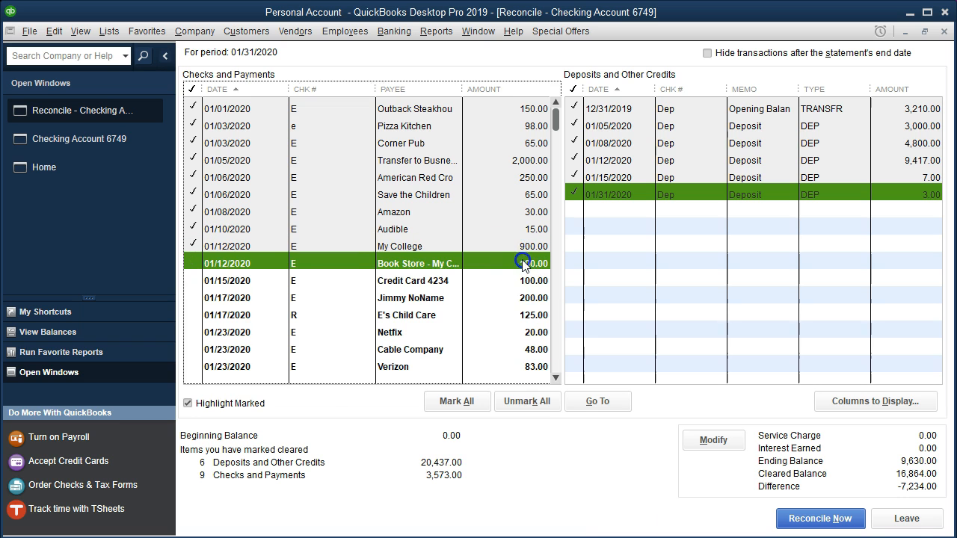
On the PDF statement, highlight the My College amount of 900 and the Book Store amount of 100.
{"action": "left_click", "coordinate": [658, 535]}
{"action": "left_click_drag", "start_coordinate": [822, 276], "coordinate": [843, 276]}
{"action": "right_click", "coordinate": [839, 274]}
{"action": "left_click", "coordinate": [795, 292]}
{"action": "left_click_drag", "start_coordinate": [823, 297], "coordinate": [845, 297]}
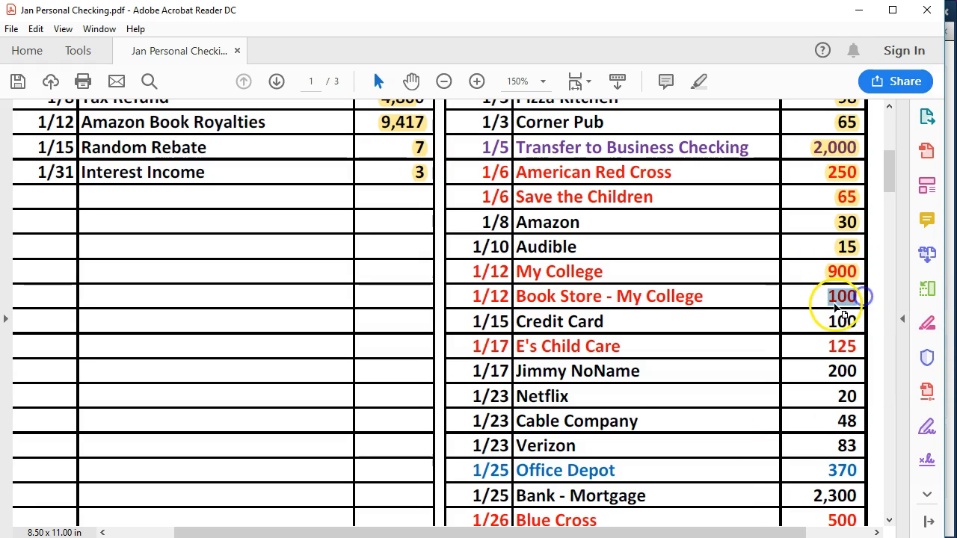
{"action": "right_click", "coordinate": [844, 297]}
{"action": "left_click", "coordinate": [839, 348]}
In QuickBooks, mark the 01/15/2020 credit card payment and the 01/17/2020 E's Child Care payment as cleared.
{"action": "scroll", "coordinate": [778, 306], "scroll_direction": "down", "scroll_amount": 1}
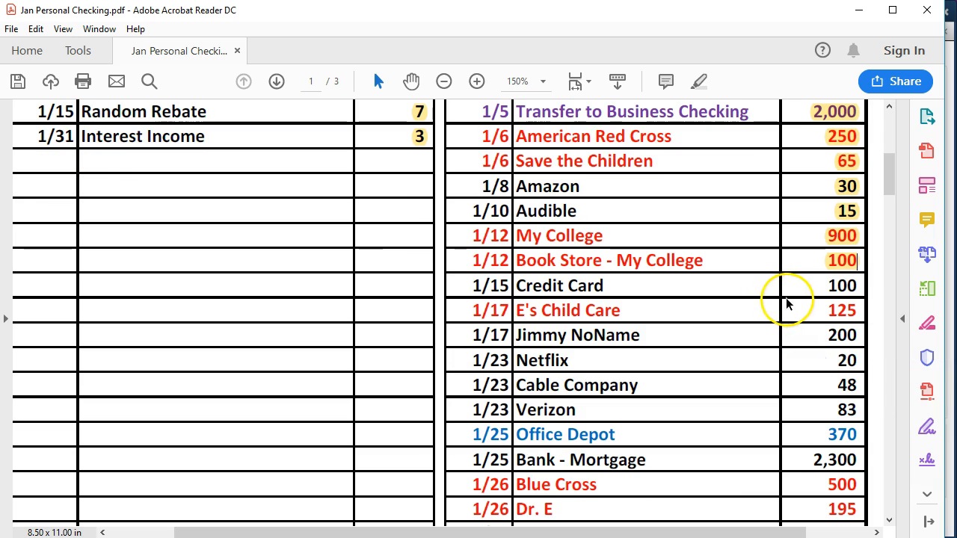
{"action": "scroll", "coordinate": [793, 301], "scroll_direction": "down", "scroll_amount": 2}
{"action": "left_click", "coordinate": [632, 537]}
{"action": "left_click", "coordinate": [520, 282]}
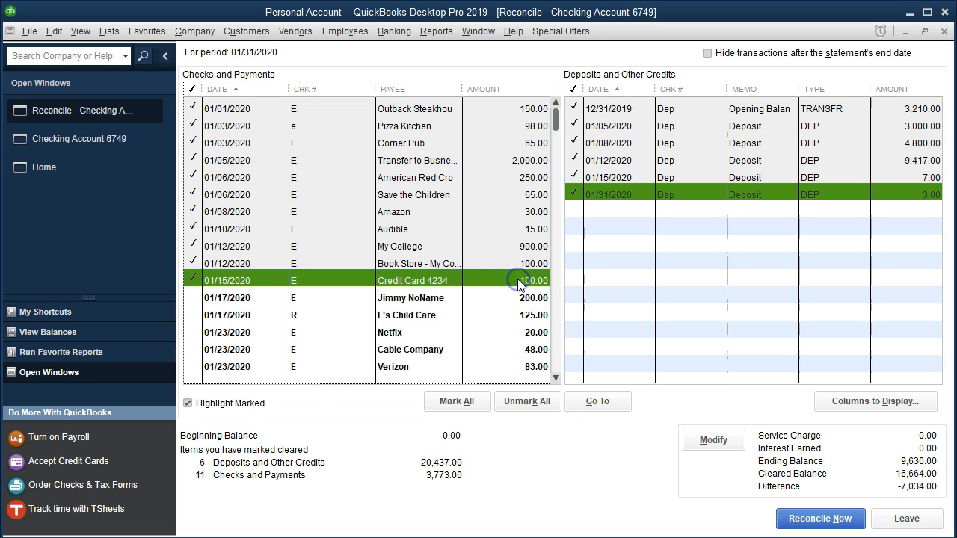
{"action": "left_click", "coordinate": [530, 318]}
On the PDF statement, highlight the 1/15 Credit Card and 1/17 E's Child Care rows through their amounts, 100 and 125.
{"action": "left_click", "coordinate": [649, 537]}
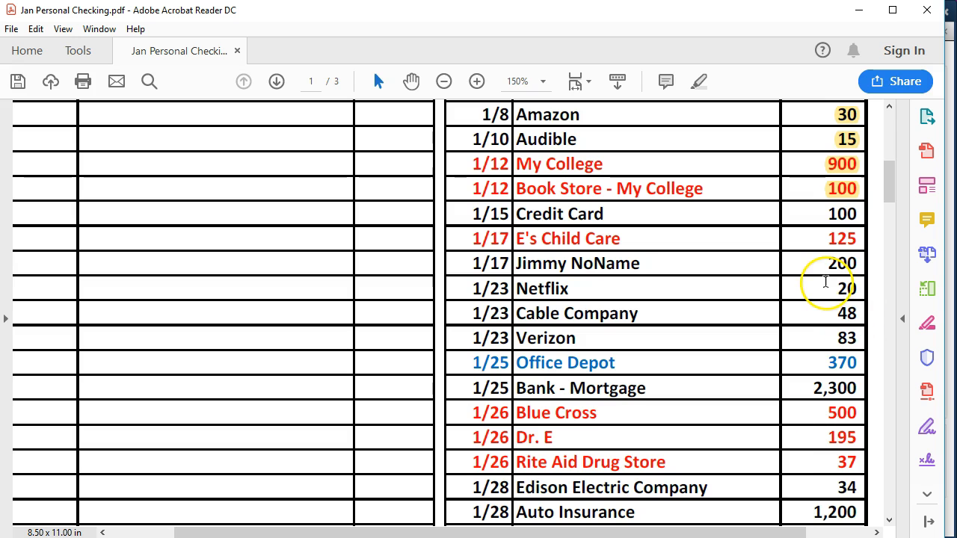
{"action": "left_click_drag", "start_coordinate": [471, 214], "coordinate": [857, 235]}
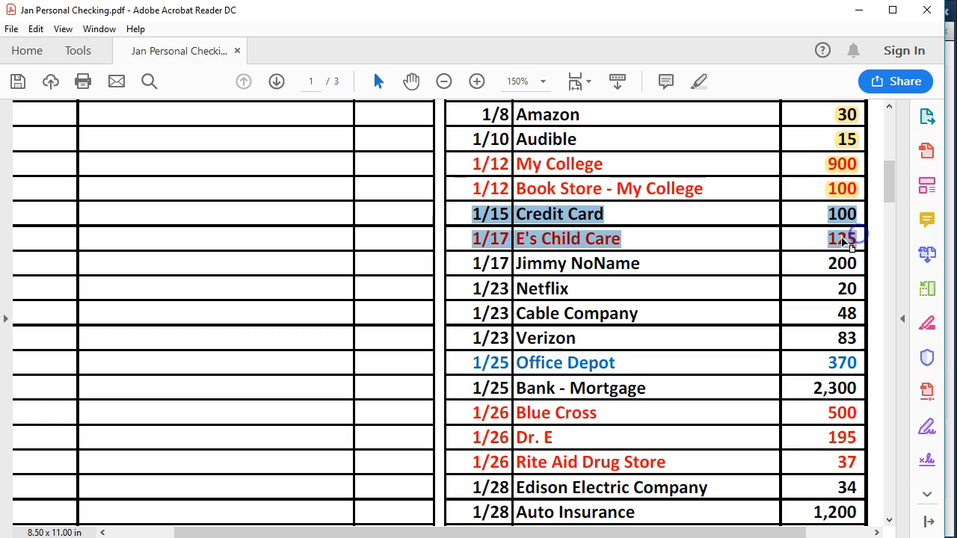
{"action": "right_click", "coordinate": [856, 236]}
{"action": "left_click", "coordinate": [856, 285]}
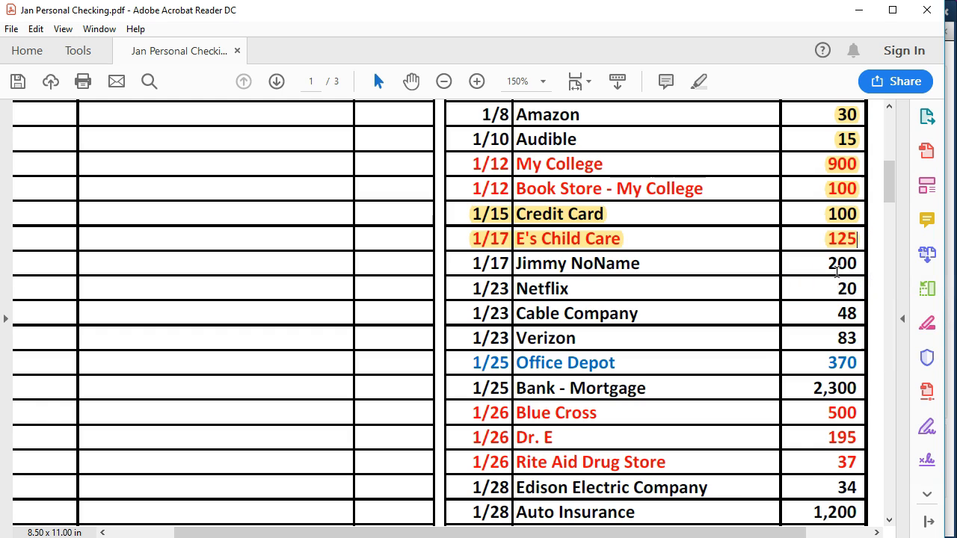
In QuickBooks, mark the 01/17/2020 payment of 200.00 and the 01/23/2020 Netflix payment of 20.00 as cleared.
{"action": "left_click", "coordinate": [550, 537]}
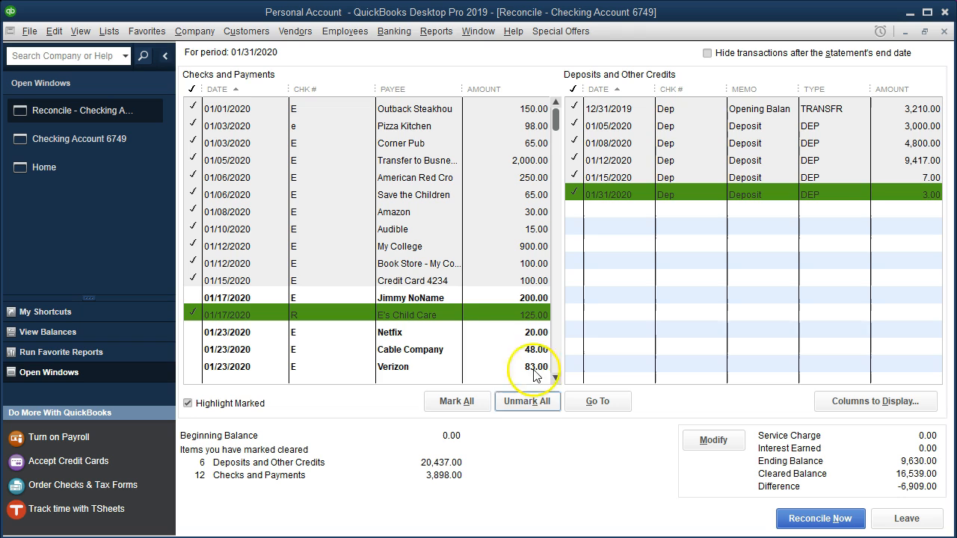
{"action": "left_click", "coordinate": [523, 298]}
{"action": "left_click", "coordinate": [531, 332]}
{"action": "scroll", "coordinate": [516, 318], "scroll_direction": "down", "scroll_amount": 1}
{"action": "scroll", "coordinate": [517, 318], "scroll_direction": "down", "scroll_amount": 2}
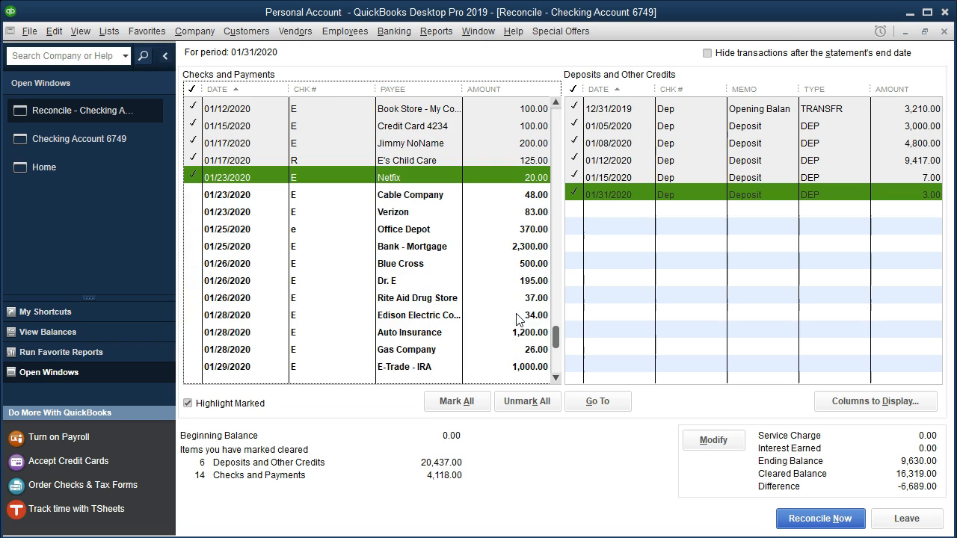
On the PDF statement, highlight the 1/17 amount of 200 and the 1/23 Netflix row with its amount of 20.
{"action": "left_click", "coordinate": [554, 537]}
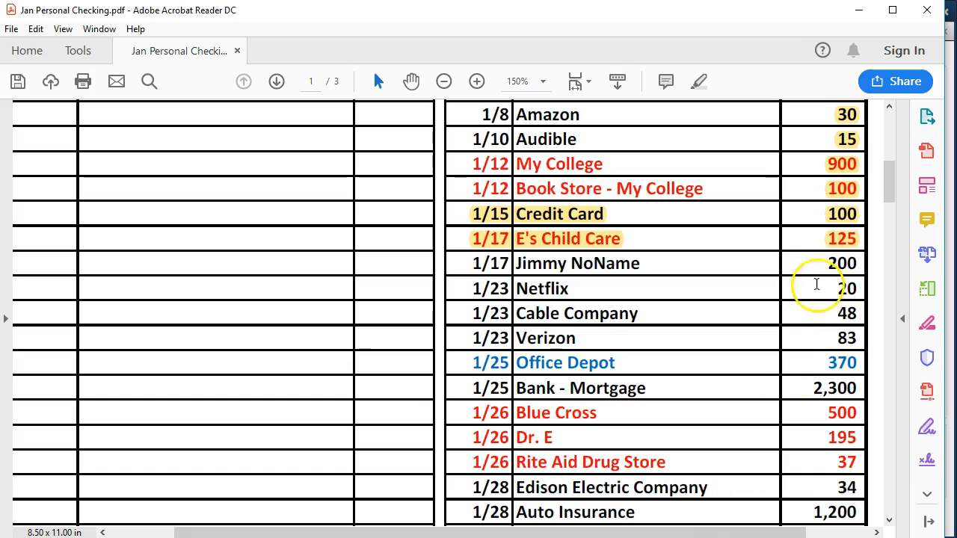
{"action": "left_click_drag", "start_coordinate": [824, 262], "coordinate": [848, 291]}
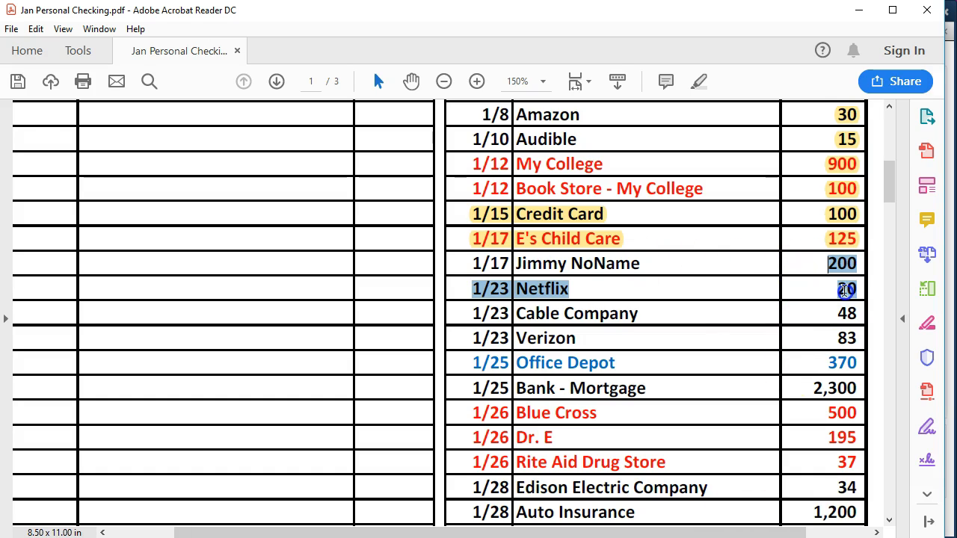
{"action": "right_click", "coordinate": [842, 271]}
{"action": "left_click", "coordinate": [836, 313]}
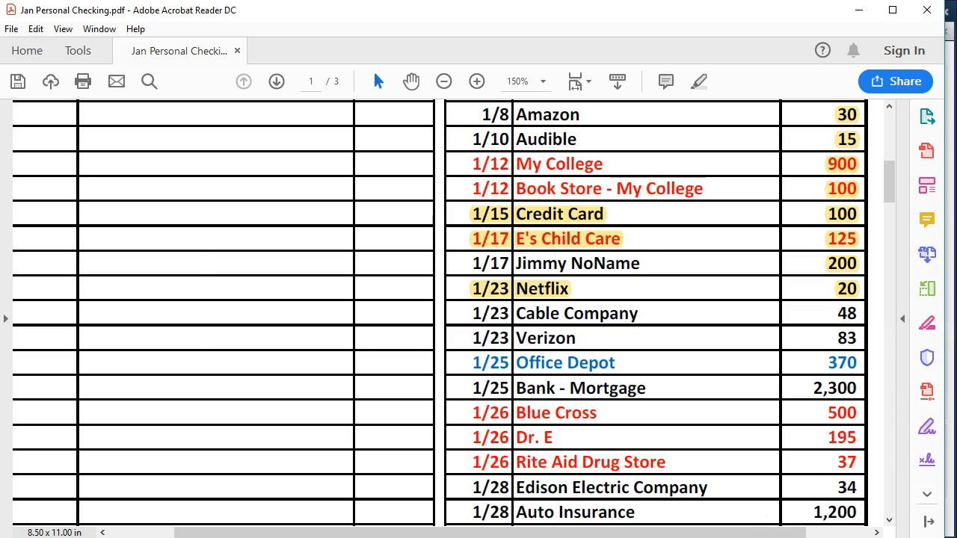
In QuickBooks, mark the 01/23/2020 Cable Company and Verizon payments as cleared.
{"action": "key", "text": "alt+Tab"}
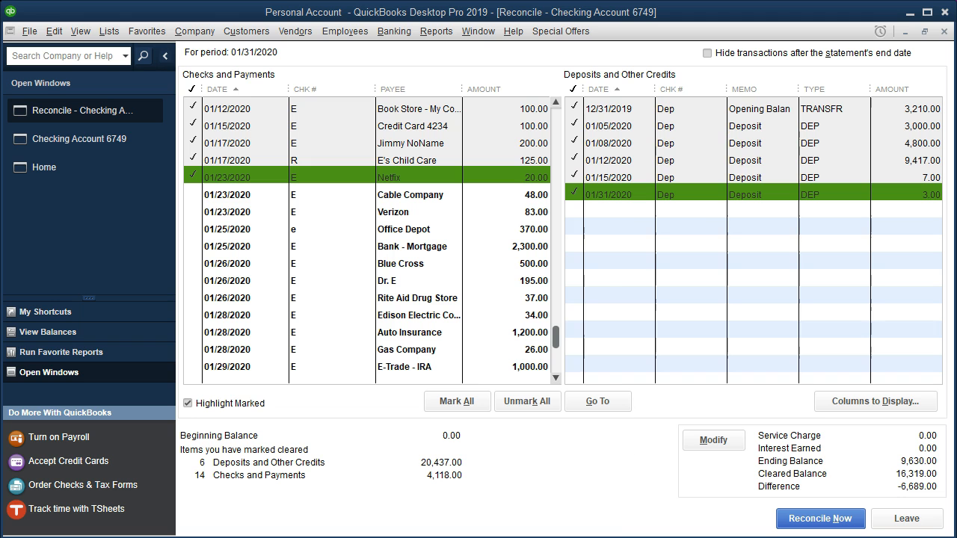
{"action": "left_click", "coordinate": [535, 196]}
{"action": "left_click", "coordinate": [538, 211]}
On the PDF statement, highlight the Cable Company amount of 48 and the Verizon row with its amount of 83.
{"action": "key", "text": "alt+Tab"}
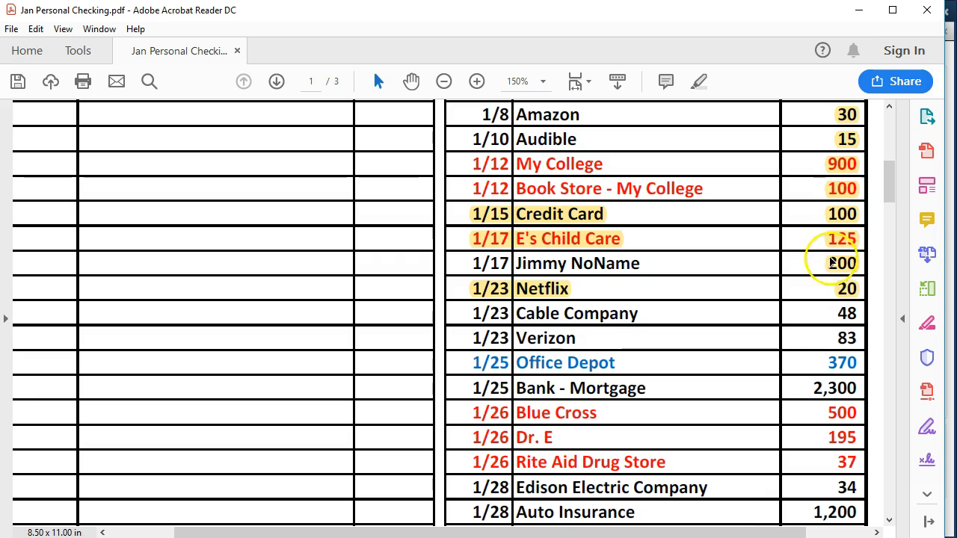
{"action": "left_click_drag", "start_coordinate": [836, 310], "coordinate": [853, 340]}
{"action": "right_click", "coordinate": [853, 341]}
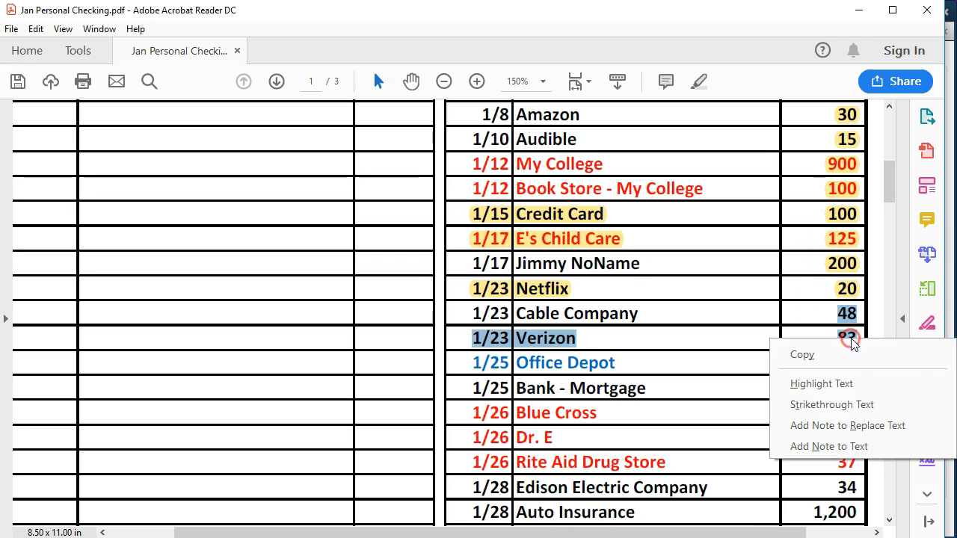
{"action": "left_click", "coordinate": [823, 385]}
In QuickBooks, mark the Office Depot 370.00, Bank - Mortgage 2,300.00 and Blue Cross 500.00 payments as cleared.
{"action": "scroll", "coordinate": [812, 336], "scroll_direction": "down", "scroll_amount": 1}
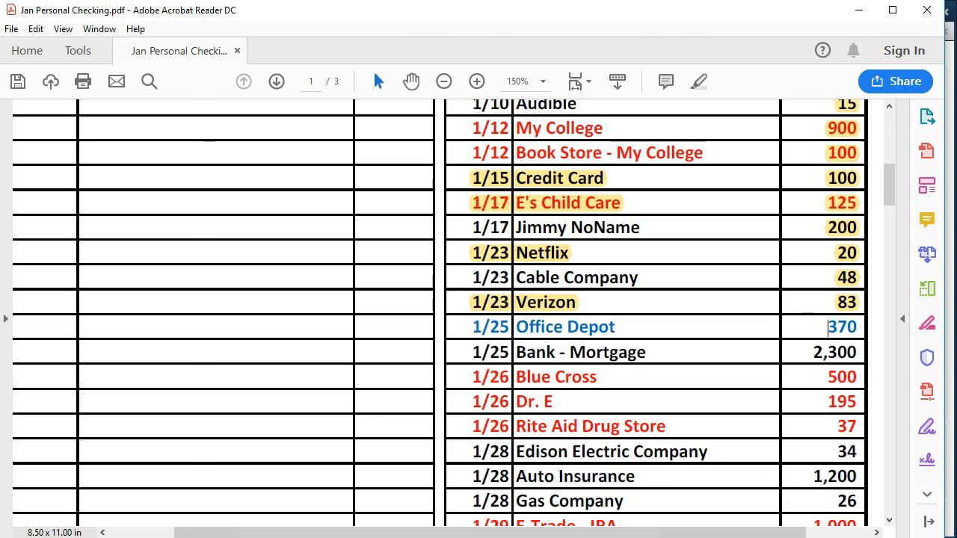
{"action": "key", "text": "alt+Tab"}
{"action": "left_click", "coordinate": [522, 234]}
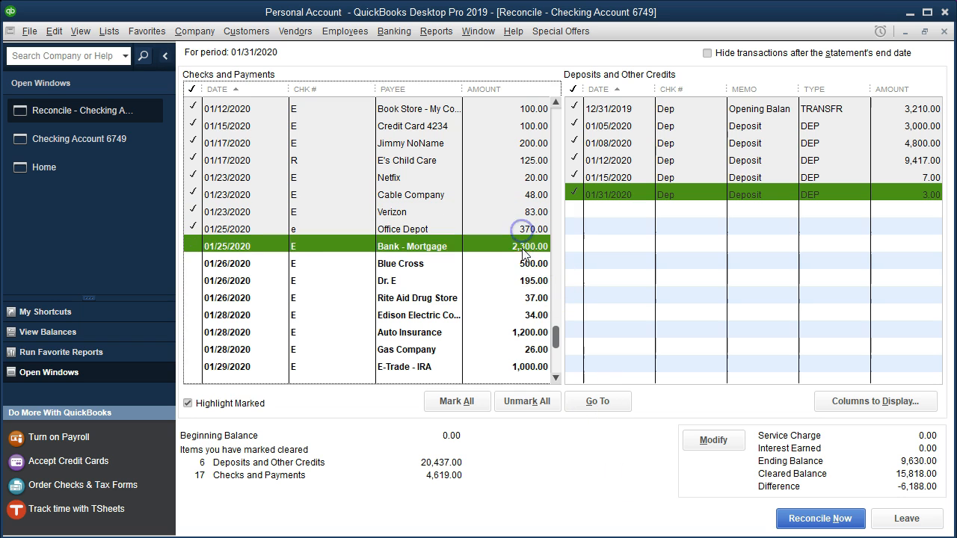
{"action": "left_click", "coordinate": [526, 251]}
On the PDF statement, highlight the Office Depot amount of 370 through the Bank - Mortgage row and the Blue Cross amount of 500.
{"action": "key", "text": "alt+Tab"}
{"action": "left_click_drag", "start_coordinate": [818, 327], "coordinate": [845, 365]}
{"action": "right_click", "coordinate": [845, 364]}
{"action": "left_click", "coordinate": [842, 404]}
In QuickBooks, mark the 01/26/2020 doctor payment of 195.00, Rite Aid Drug Store 37.00 and Edison Electric 34.00 as cleared.
{"action": "scroll", "coordinate": [780, 382], "scroll_direction": "down", "scroll_amount": 3}
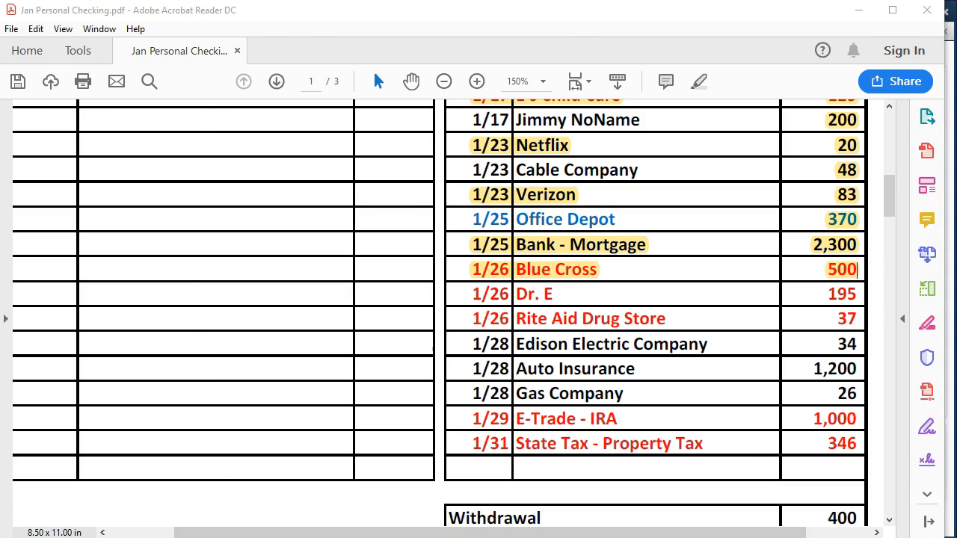
{"action": "key", "text": "alt+Tab"}
{"action": "left_click", "coordinate": [525, 280]}
{"action": "left_click", "coordinate": [533, 298]}
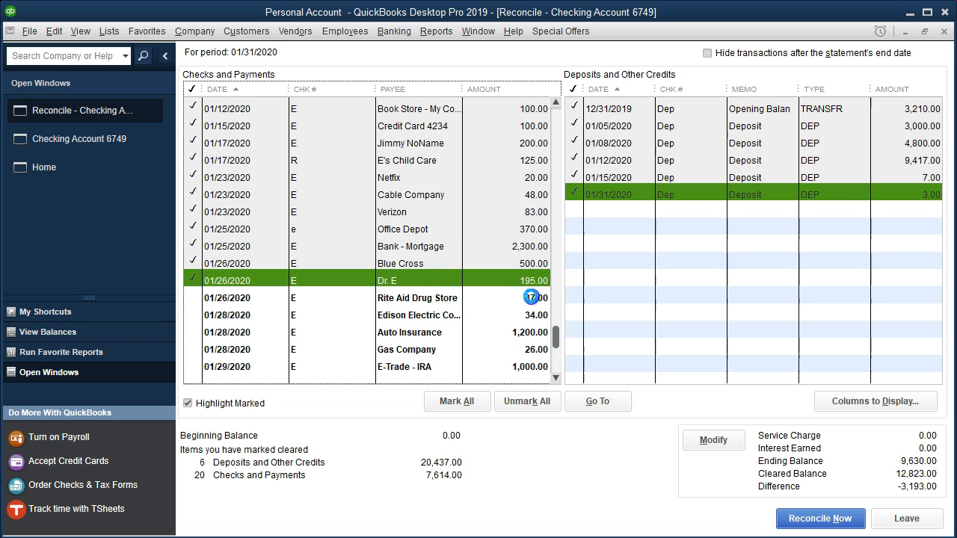
{"action": "left_click", "coordinate": [533, 315]}
On the PDF statement, highlight the 1/26 doctor amount of 195 through the Rite Aid and Edison Electric Company rows.
{"action": "key", "text": "alt+Tab"}
{"action": "left_click_drag", "start_coordinate": [828, 299], "coordinate": [860, 342]}
{"action": "right_click", "coordinate": [848, 297]}
{"action": "left_click", "coordinate": [848, 337]}
In QuickBooks, mark the Auto Insurance 1,200.00, Gas Company 26.00 and E-Trade - IRA 1,000.00 payments as cleared.
{"action": "scroll", "coordinate": [830, 314], "scroll_direction": "down", "scroll_amount": 2}
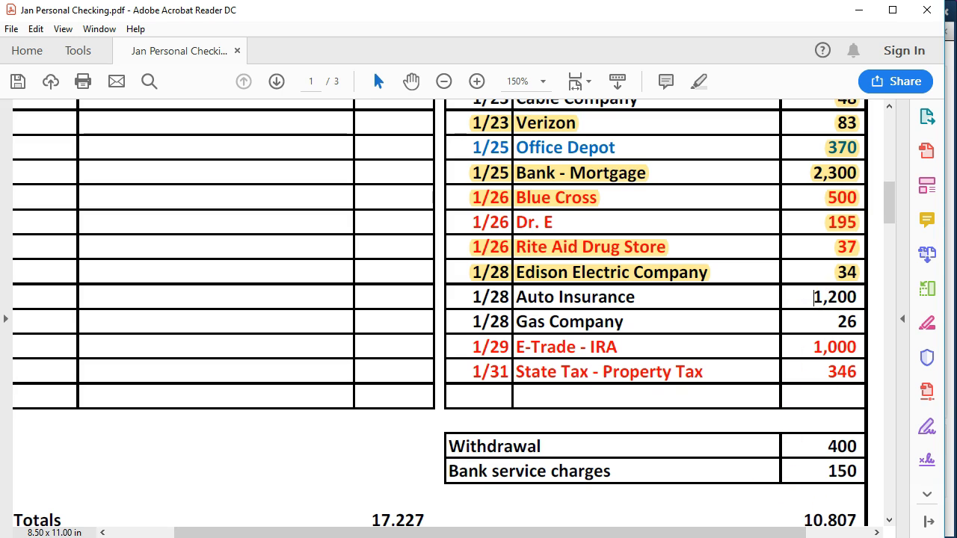
{"action": "mouse_move", "coordinate": [679, 537]}
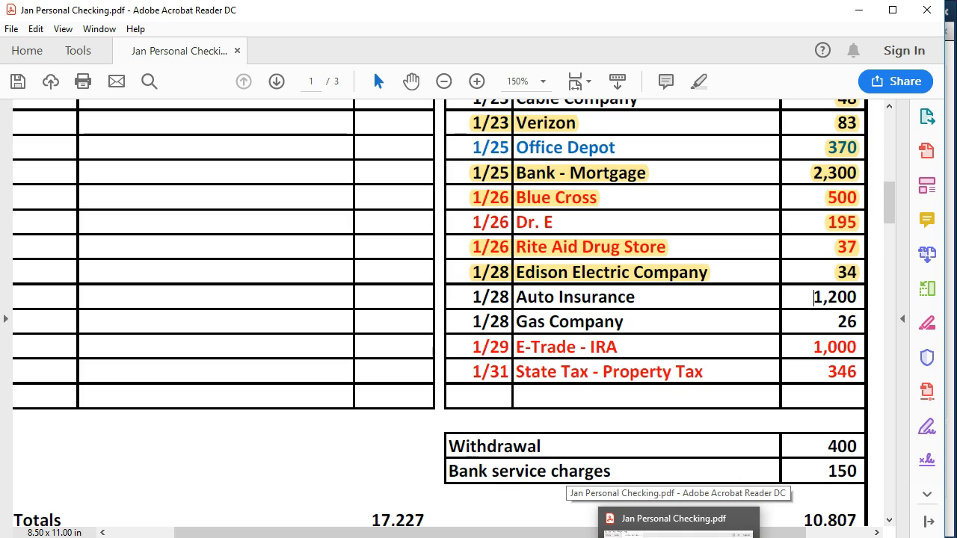
{"action": "left_click", "coordinate": [679, 537]}
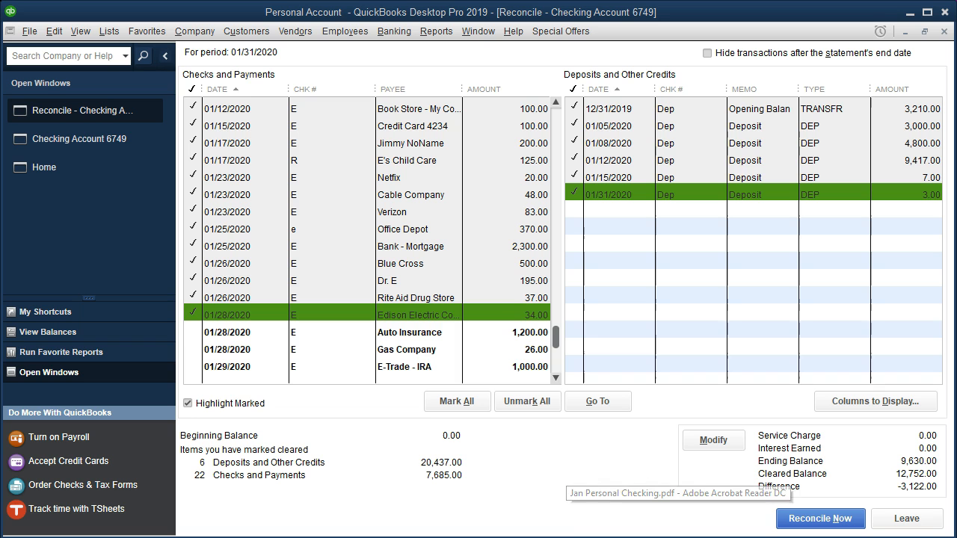
{"action": "left_click", "coordinate": [528, 332]}
{"action": "left_click", "coordinate": [529, 348]}
{"action": "left_click", "coordinate": [531, 365]}
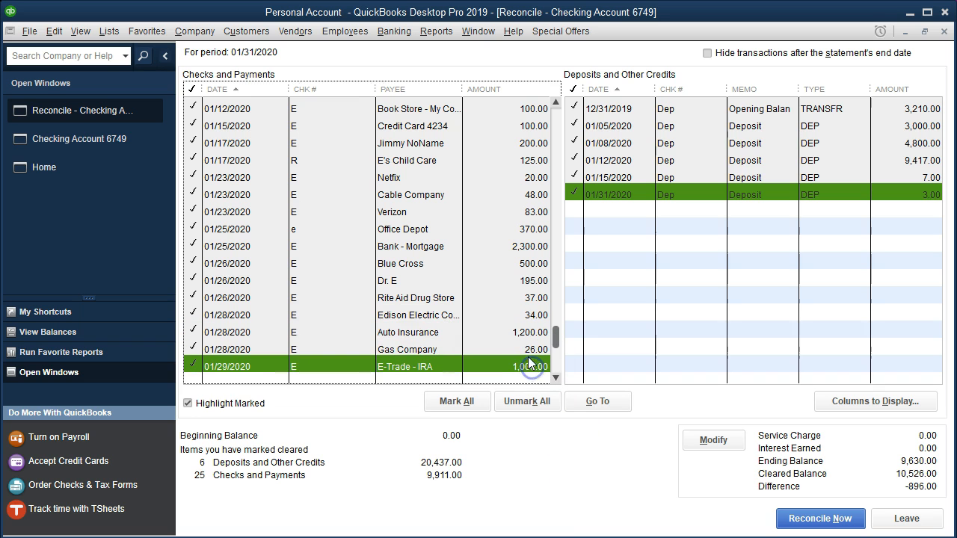
Highlight the PDF entries from Auto Insurance 1,200 through State Tax - Property Tax 346, and mark the property tax payment as cleared in QuickBooks.
{"action": "key", "text": "alt+Tab"}
{"action": "left_click_drag", "start_coordinate": [814, 297], "coordinate": [856, 369]}
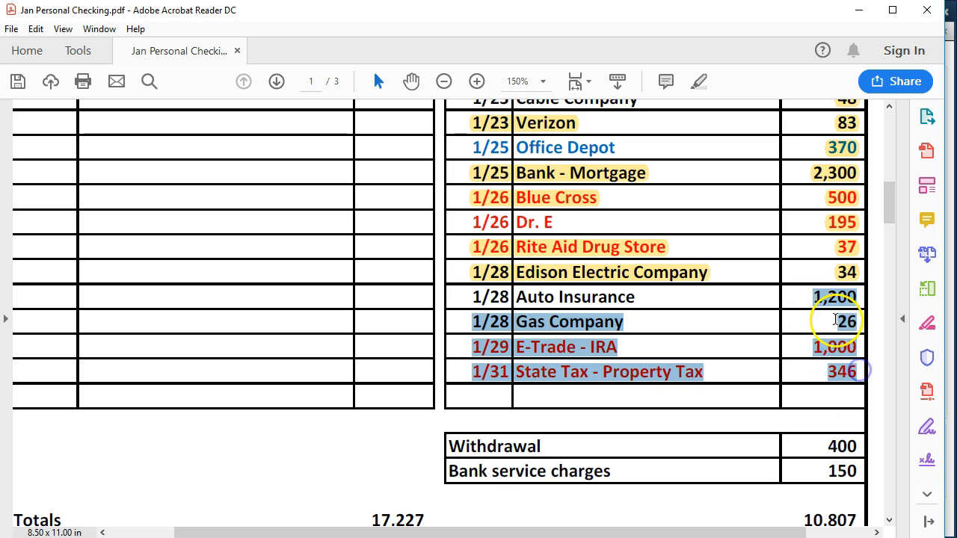
{"action": "right_click", "coordinate": [830, 308]}
{"action": "left_click", "coordinate": [829, 350]}
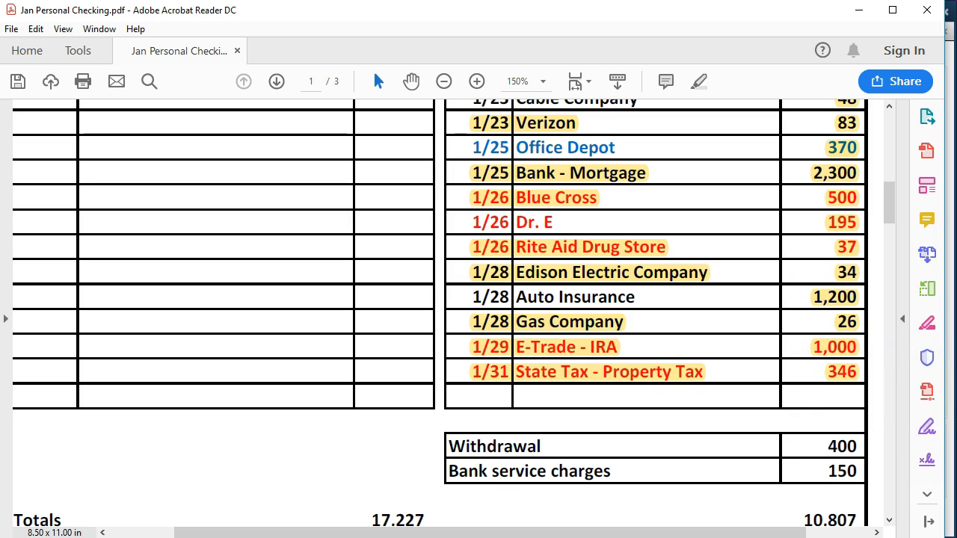
{"action": "key", "text": "alt+Tab"}
{"action": "left_click", "coordinate": [531, 367]}
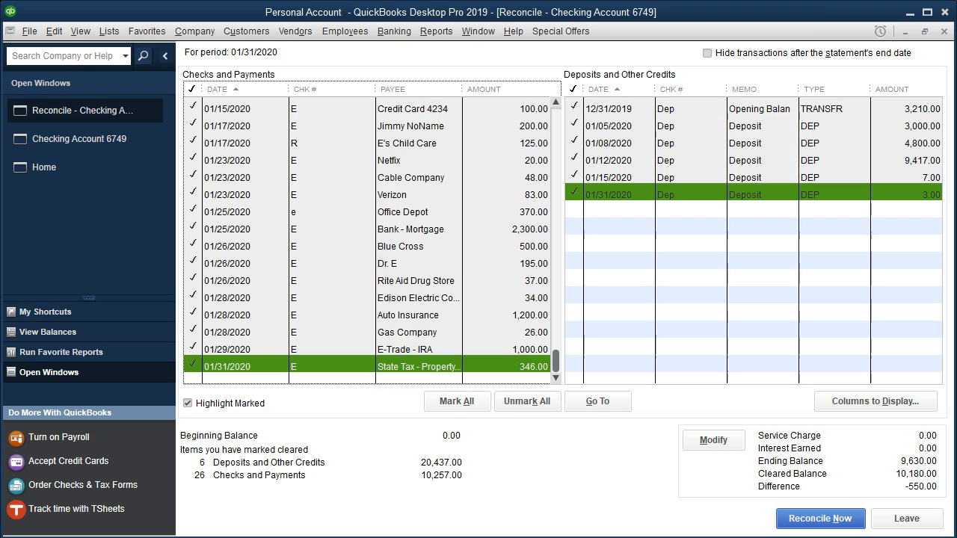
Check the withdrawal and bank service charges on the PDF statement, and open the checking account register in QuickBooks.
{"action": "key", "text": "alt+Tab"}
{"action": "scroll", "coordinate": [737, 412], "scroll_direction": "down", "scroll_amount": 3}
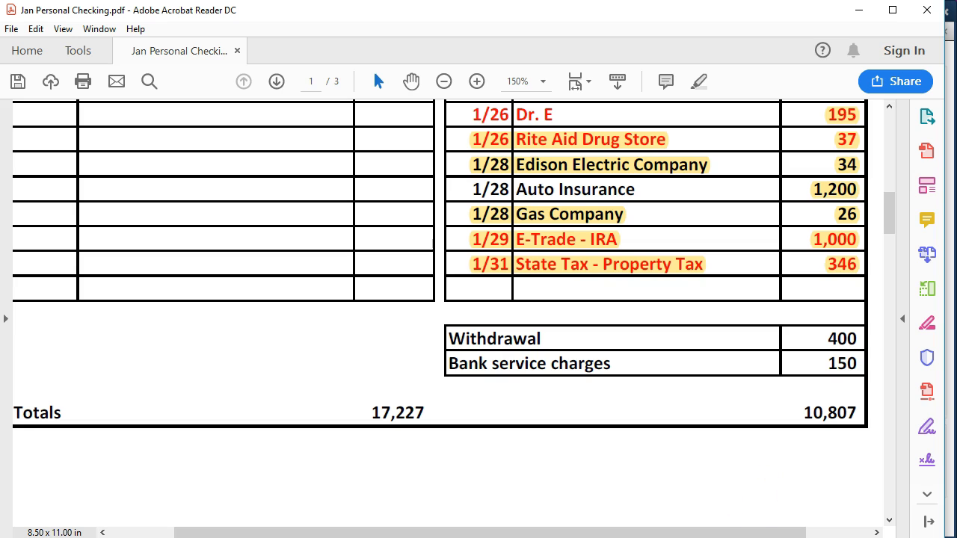
{"action": "mouse_move", "coordinate": [643, 537]}
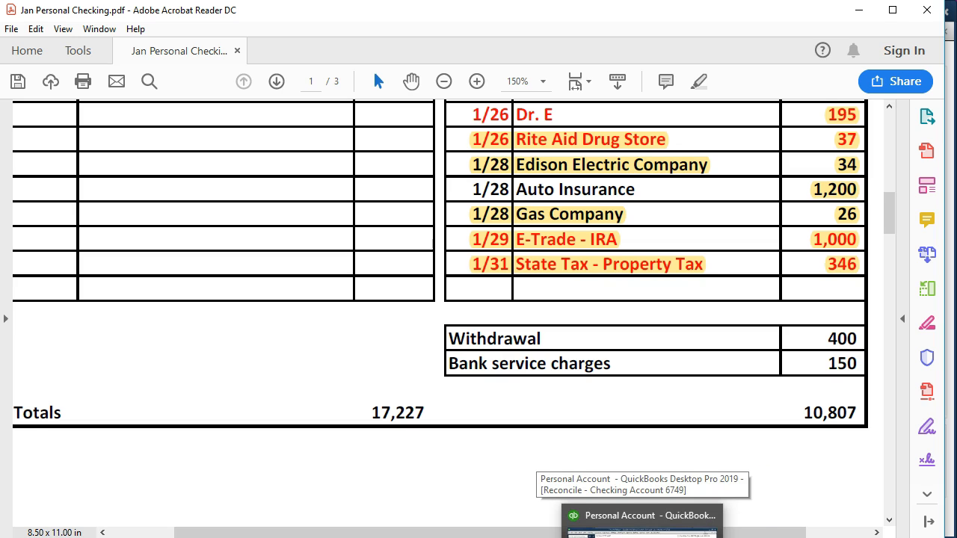
{"action": "left_click", "coordinate": [642, 532]}
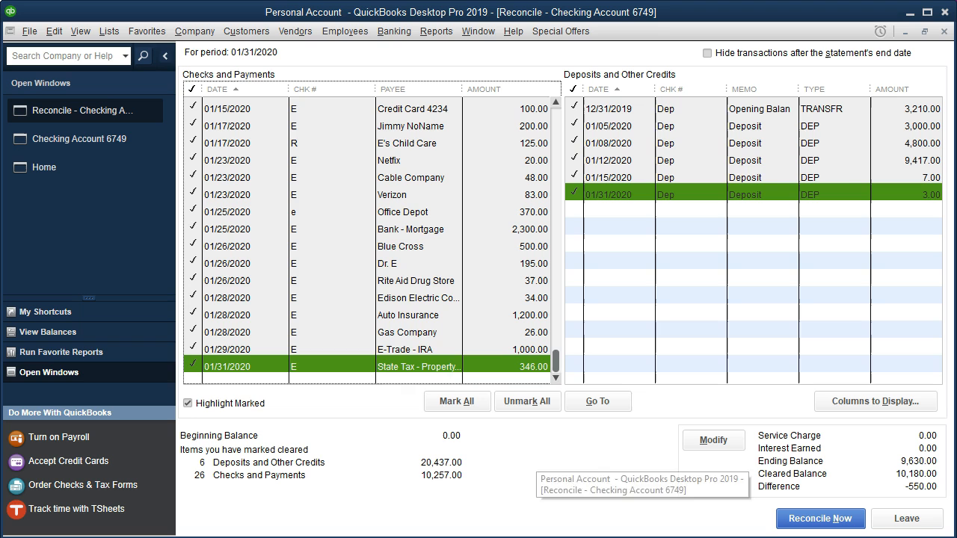
{"action": "left_click", "coordinate": [97, 140]}
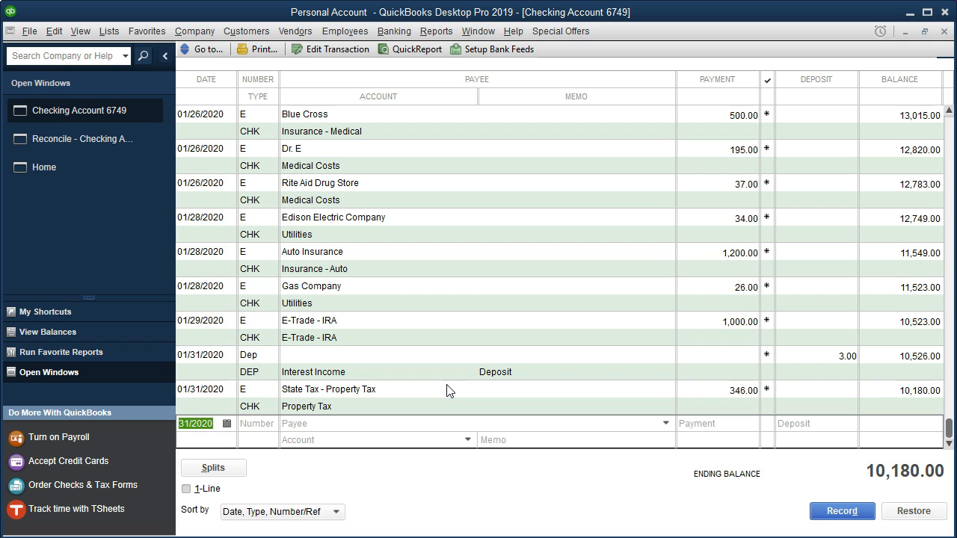
Record a 400 payment dated 01/31/2020 in the checking register, with number Draw and account Miscellaneous, accepting the future date.
{"action": "key", "text": "Tab"}
{"action": "left_click", "coordinate": [331, 424]}
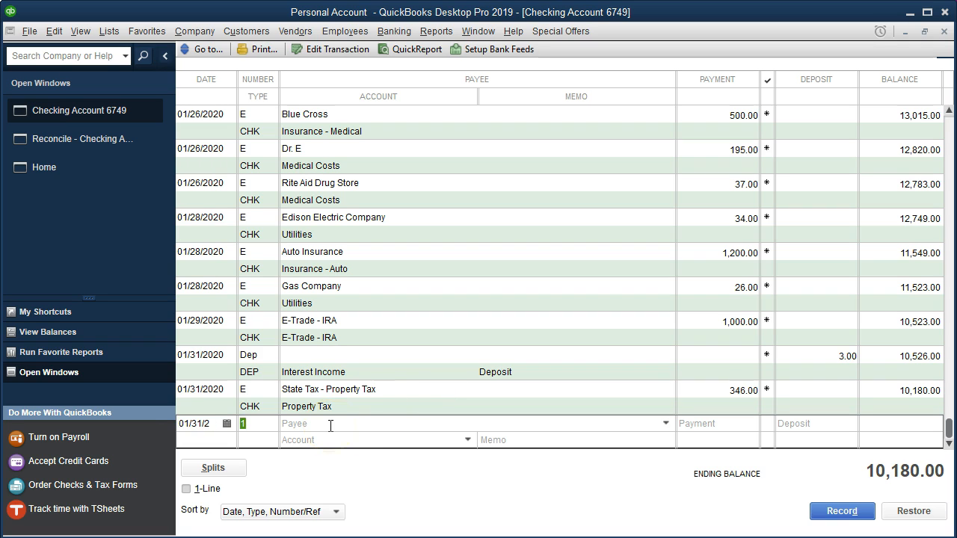
{"action": "type", "text": "Draw"}
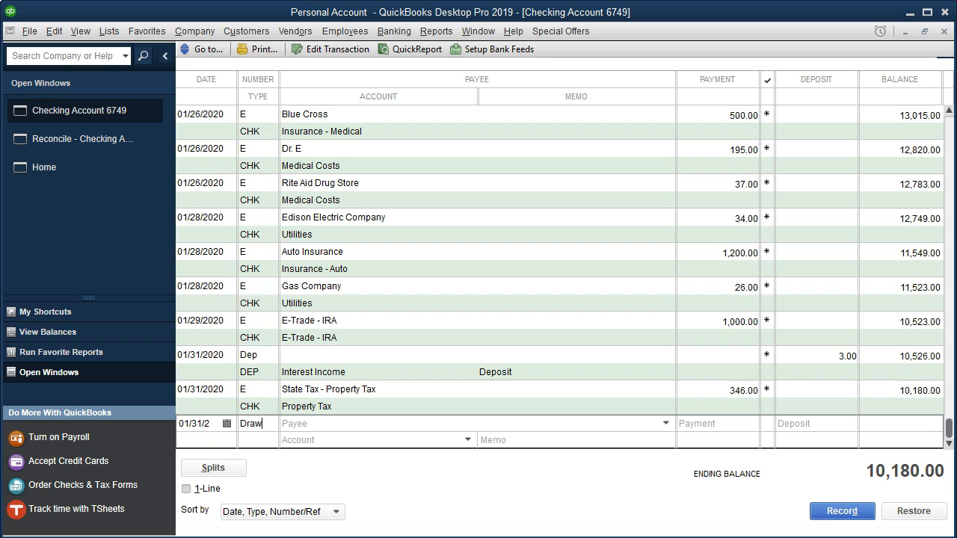
{"action": "key", "text": "Tab"}
{"action": "key", "text": "Tab"}
{"action": "type", "text": "400"}
{"action": "key", "text": "Tab"}
{"action": "type", "text": "mi"}
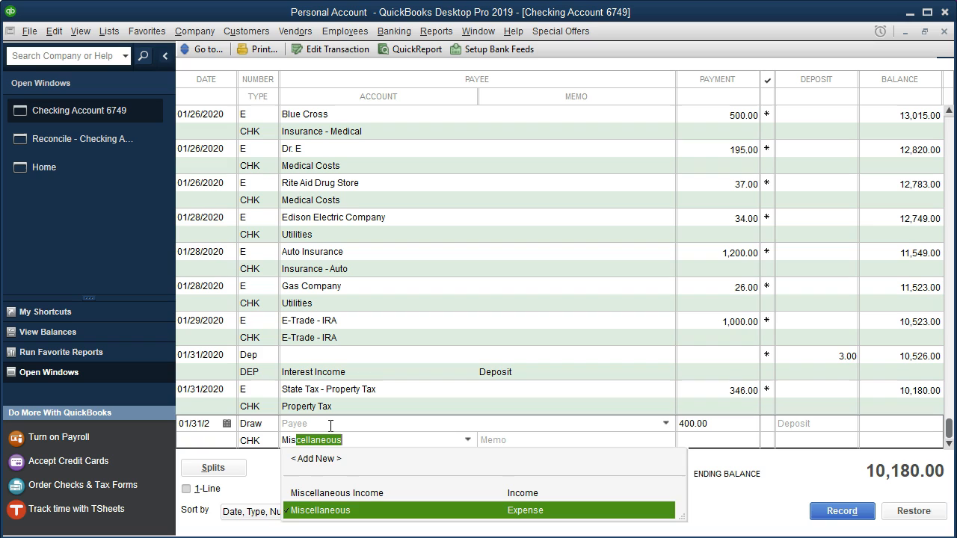
{"action": "key", "text": "Tab"}
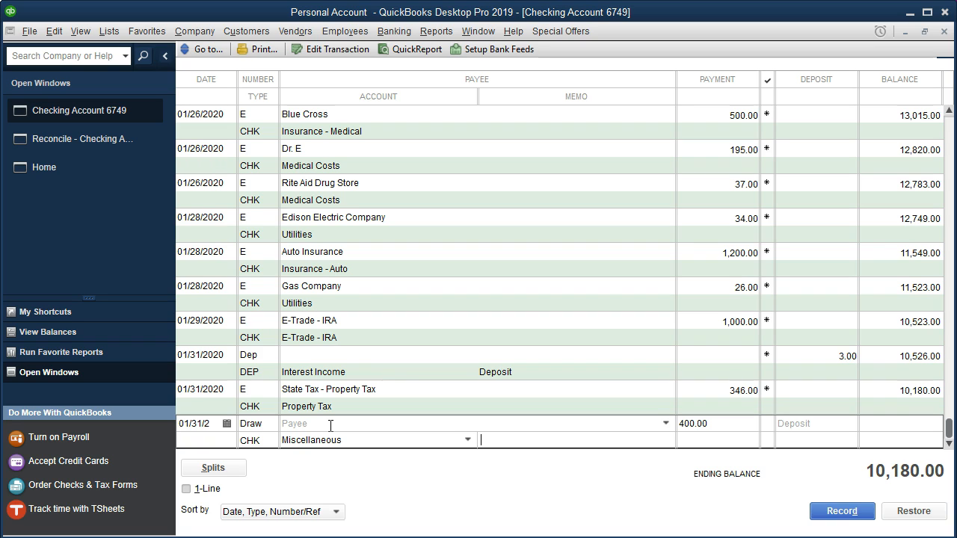
{"action": "key", "text": "Return"}
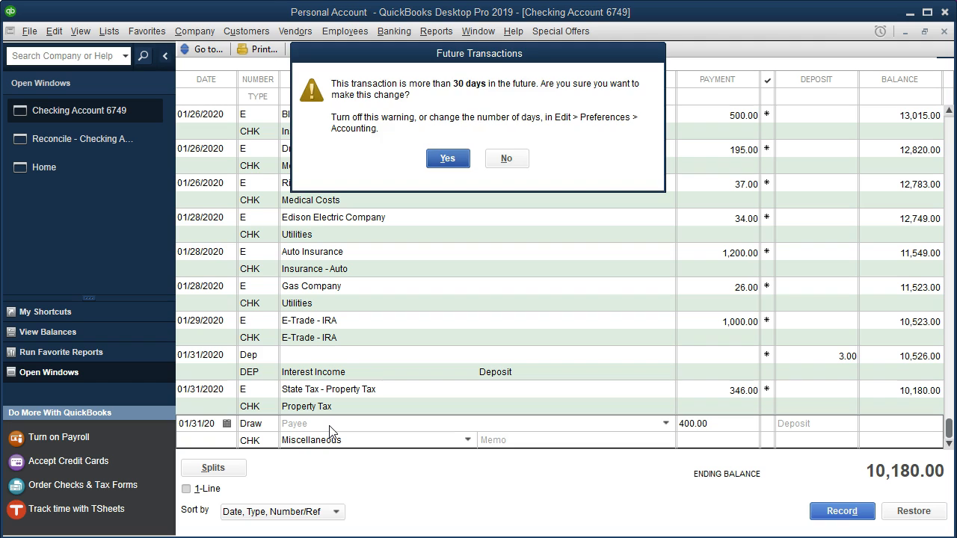
{"action": "key", "text": "Return"}
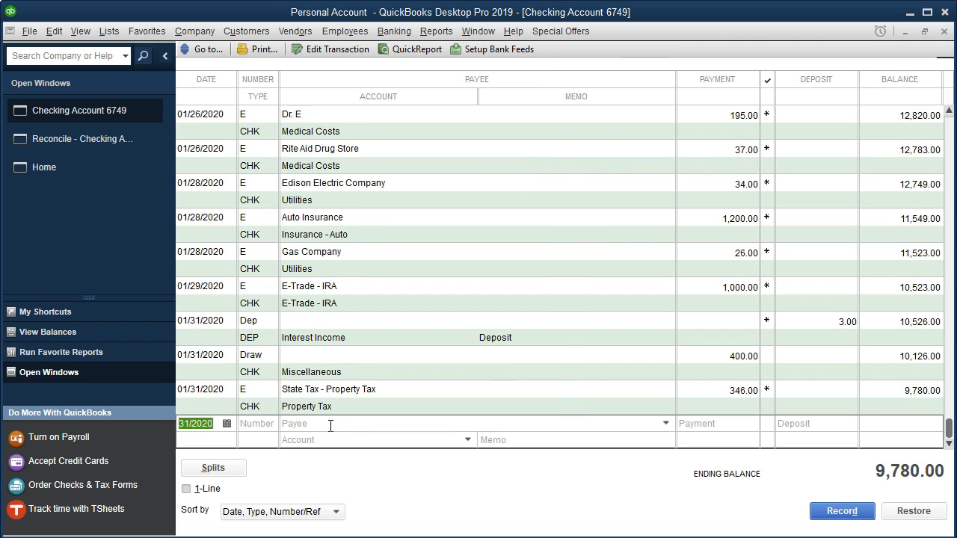
Check the bank service charges on the PDF statement, and begin a 01/31/2020 register payment of 150 with number E.
{"action": "key", "text": "alt+Tab"}
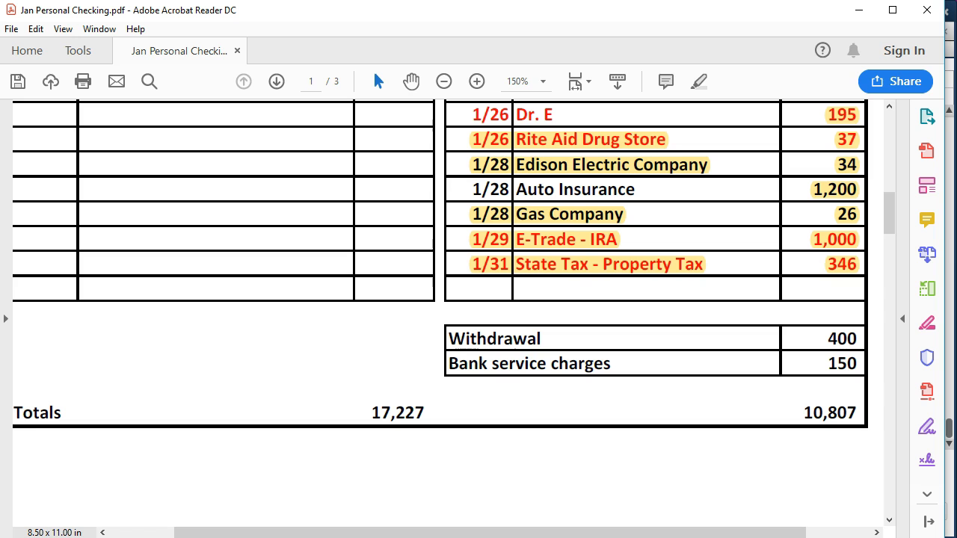
{"action": "key", "text": "alt+Tab"}
{"action": "left_click", "coordinate": [196, 423]}
{"action": "key", "text": "Tab"}
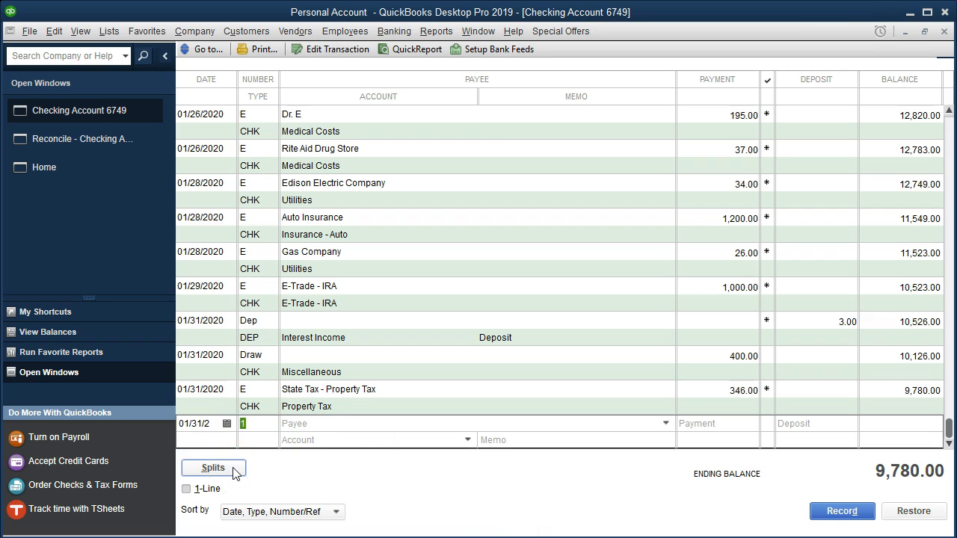
{"action": "type", "text": "E"}
{"action": "key", "text": "Tab"}
{"action": "key", "text": "Tab"}
{"action": "type", "text": "150"}
{"action": "key", "text": "Tab"}
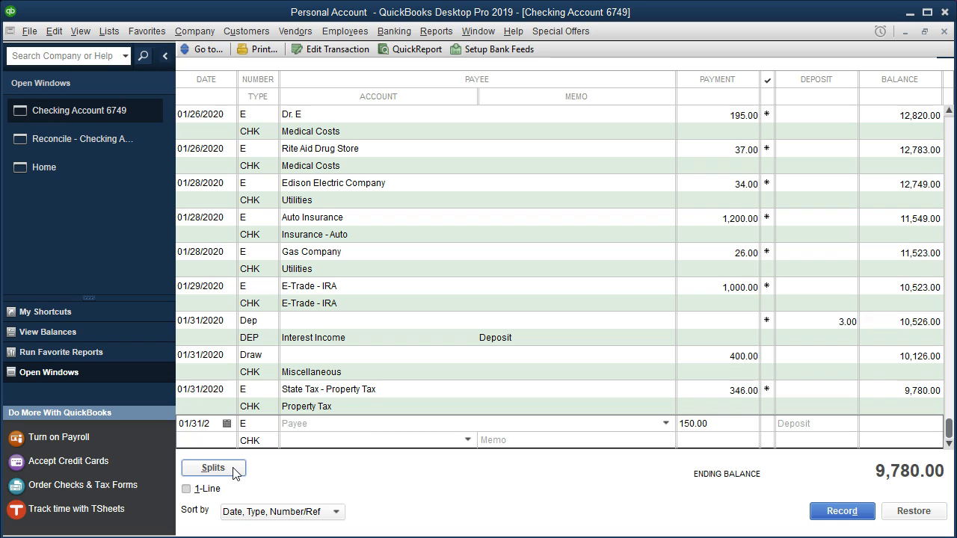
Enter Bank Service Charge as the account of the 150 payment and copy that name.
{"action": "type", "text": "B"}
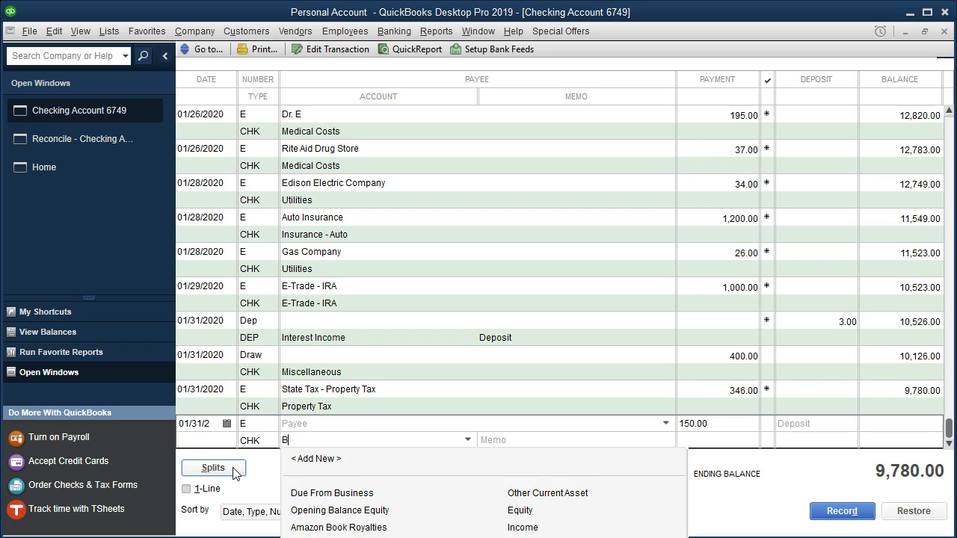
{"action": "type", "text": "ank Se"}
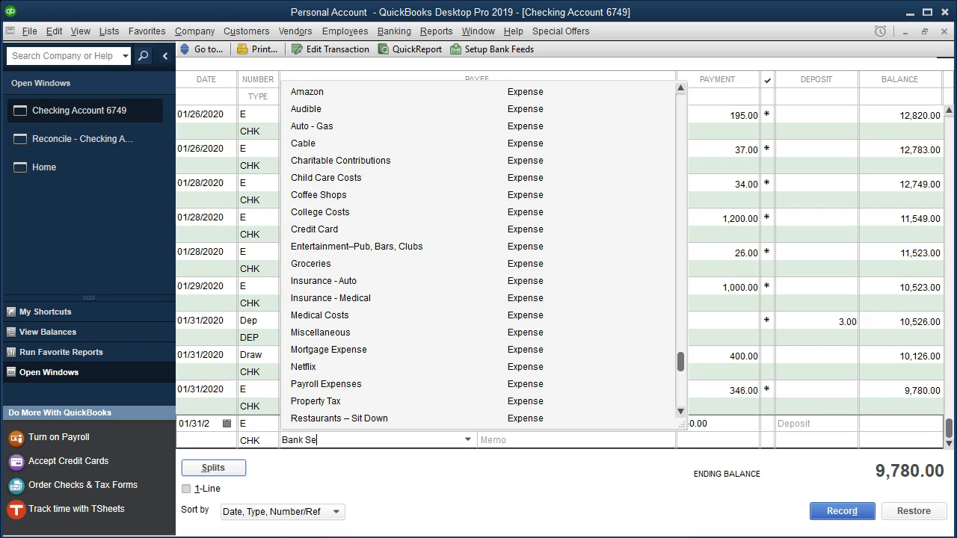
{"action": "type", "text": "rvice Charte"}
{"action": "key", "text": "BackSpace"}
{"action": "key", "text": "BackSpace"}
{"action": "type", "text": "ge"}
{"action": "left_click", "coordinate": [386, 439]}
{"action": "left_click_drag", "start_coordinate": [386, 439], "coordinate": [254, 408]}
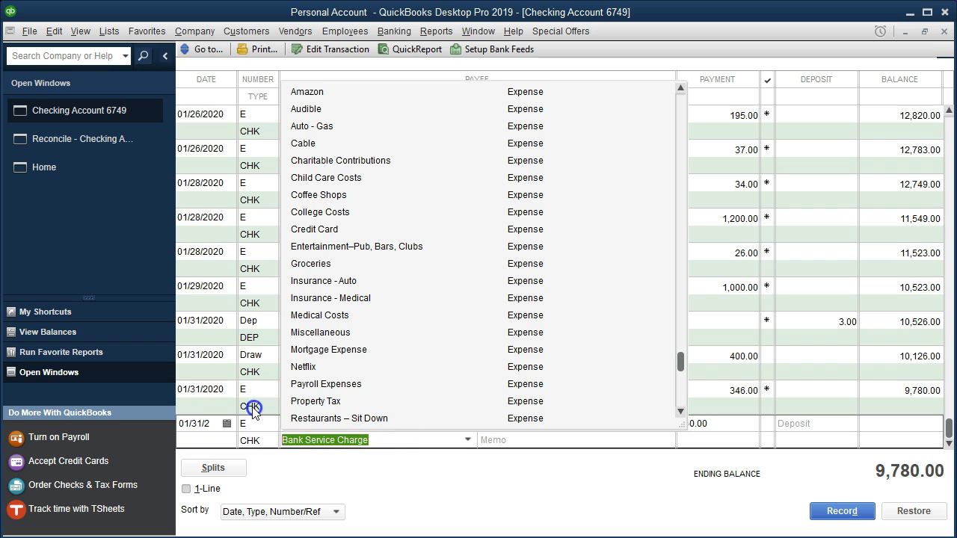
{"action": "key", "text": "ctrl+c"}
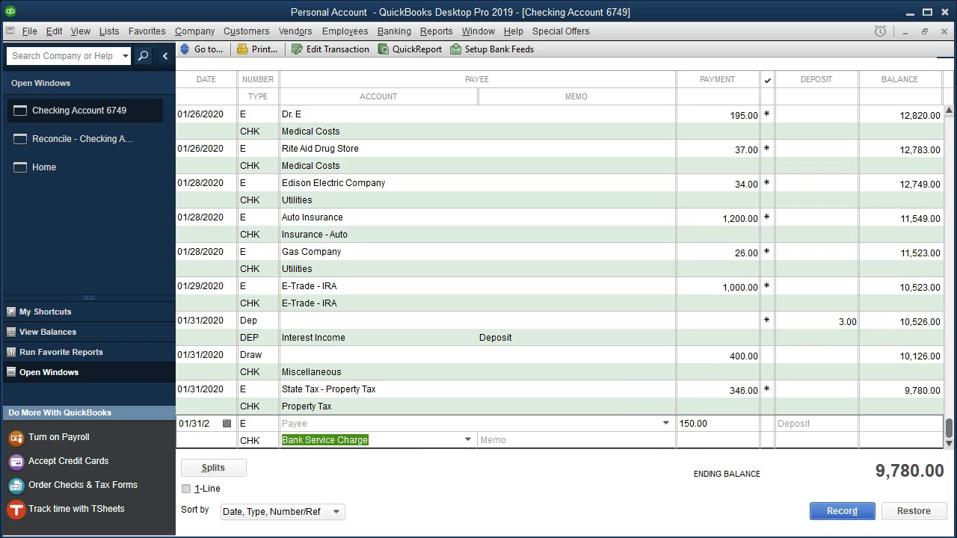
{"action": "key", "text": "Tab"}
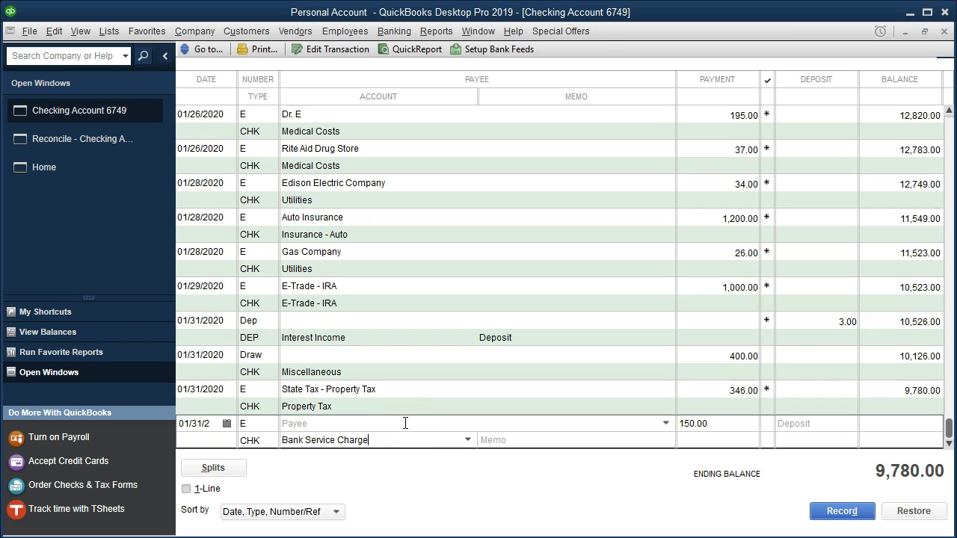
Create Bank Service Charge as a new Expense account and record the 150 payment in the register.
{"action": "key", "text": "Tab"}
{"action": "key", "text": "Return"}
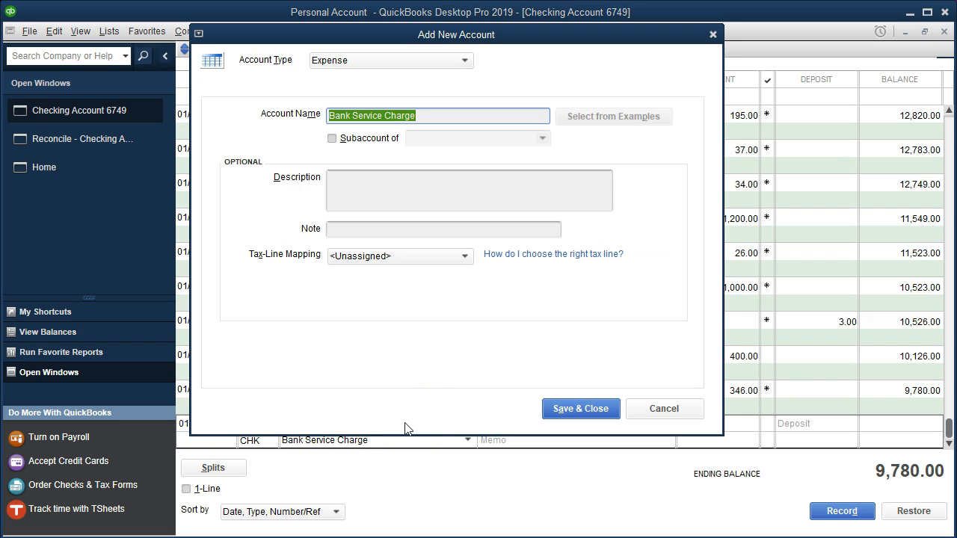
{"action": "left_click", "coordinate": [587, 409]}
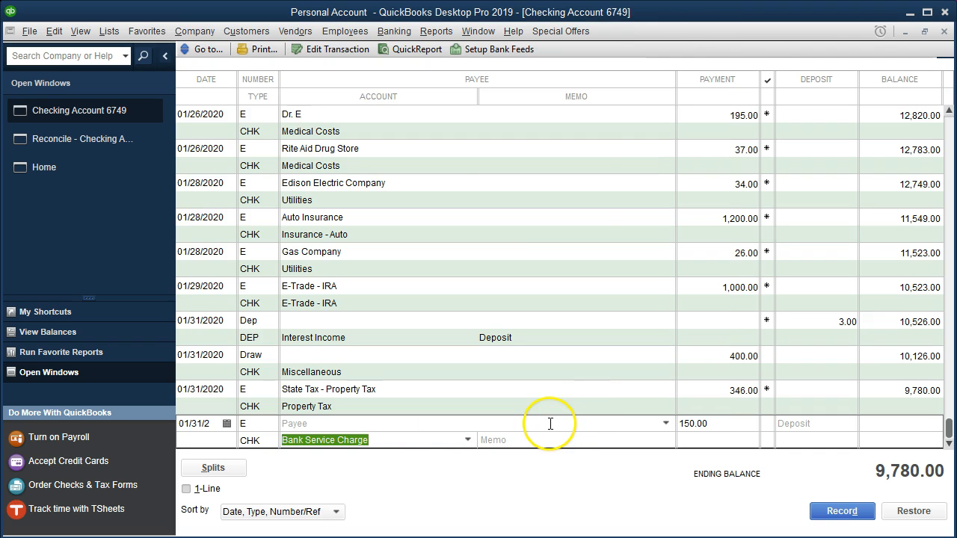
{"action": "key", "text": "Return"}
{"action": "key", "text": "Return"}
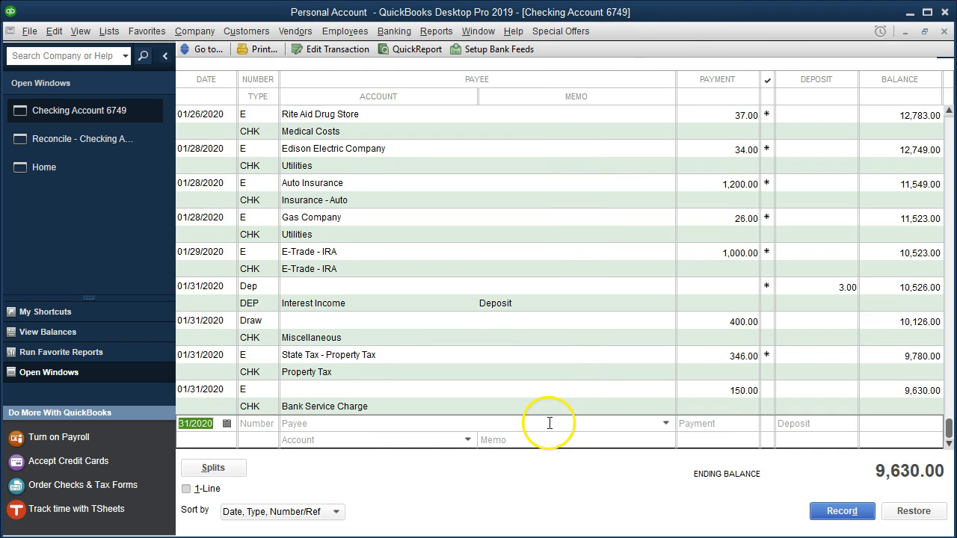
Return to the checking account reconciliation and mark the 400 draw and the 150 bank service charge as cleared.
{"action": "left_click", "coordinate": [105, 140]}
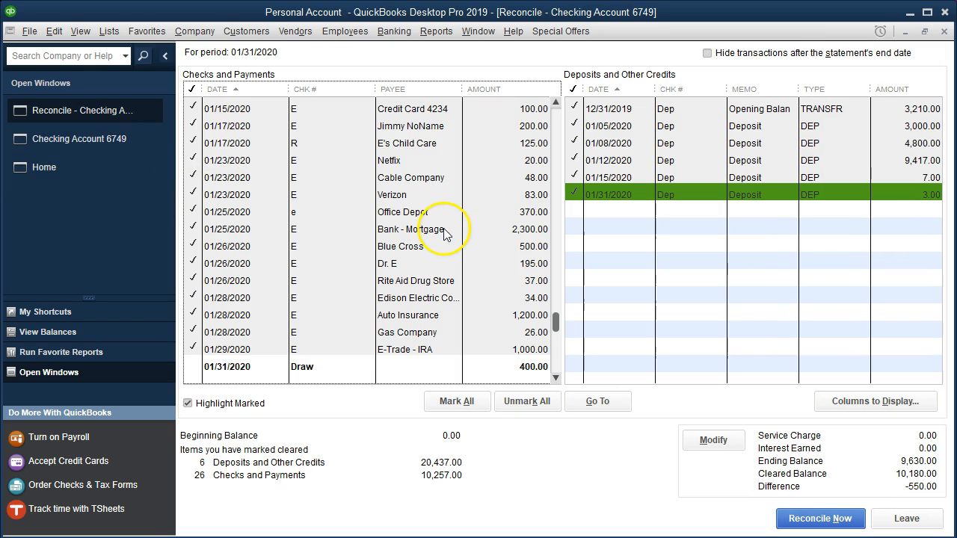
{"action": "scroll", "coordinate": [448, 230], "scroll_direction": "down", "scroll_amount": 1}
{"action": "left_click", "coordinate": [516, 332]}
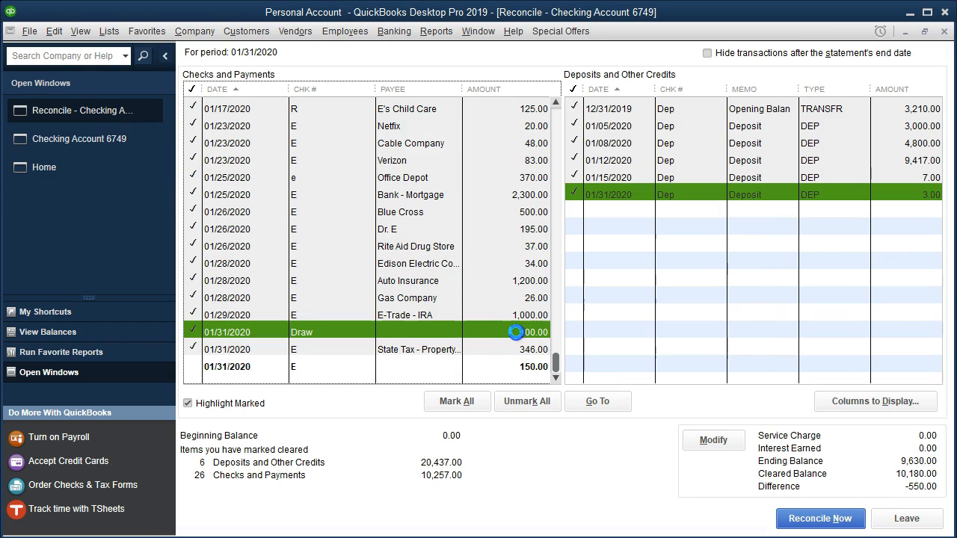
{"action": "left_click", "coordinate": [522, 367]}
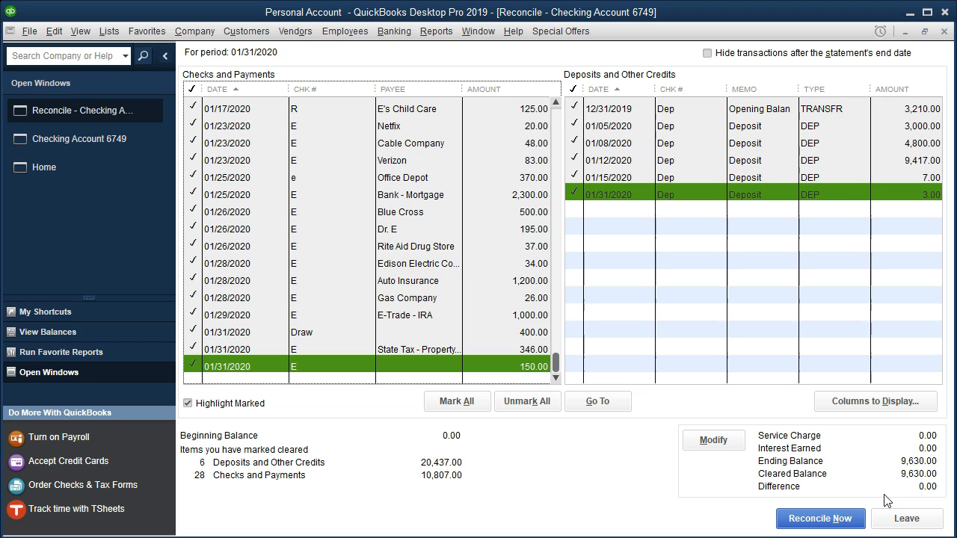
Check the withdrawal, bank service charges, totals and January 31 balance on the PDF statement, and minimize it.
{"action": "key", "text": "alt+Tab"}
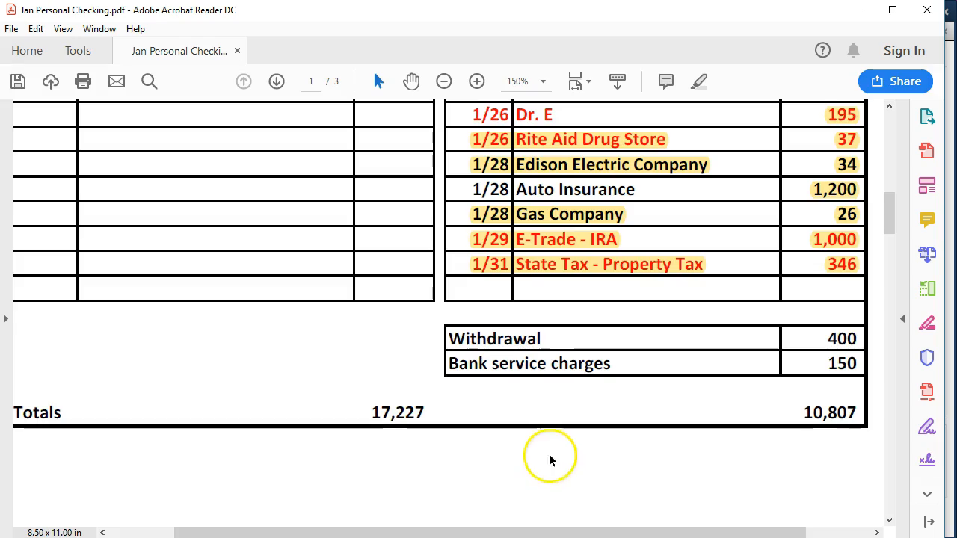
{"action": "scroll", "coordinate": [368, 436], "scroll_direction": "up", "scroll_amount": 2}
{"action": "scroll", "coordinate": [367, 437], "scroll_direction": "up", "scroll_amount": 10}
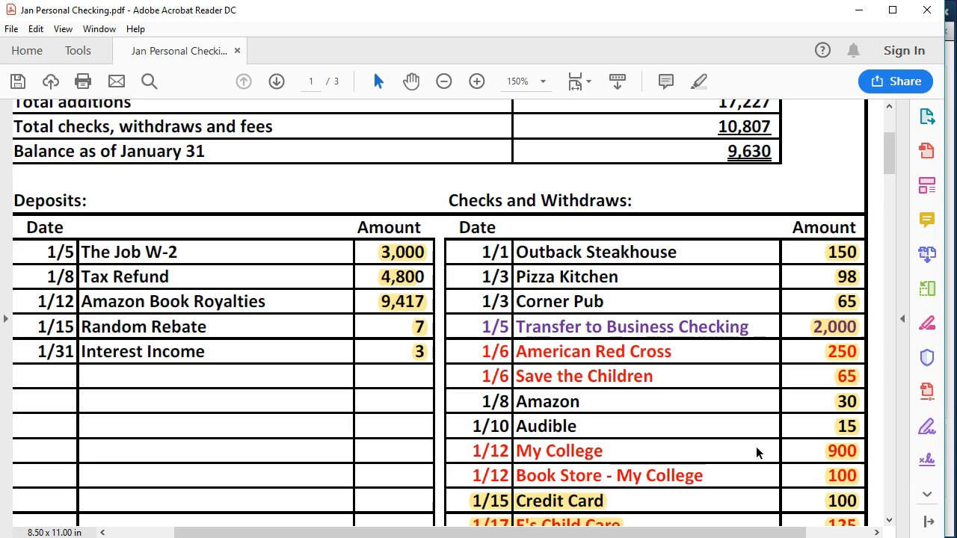
{"action": "left_click", "coordinate": [859, 11]}
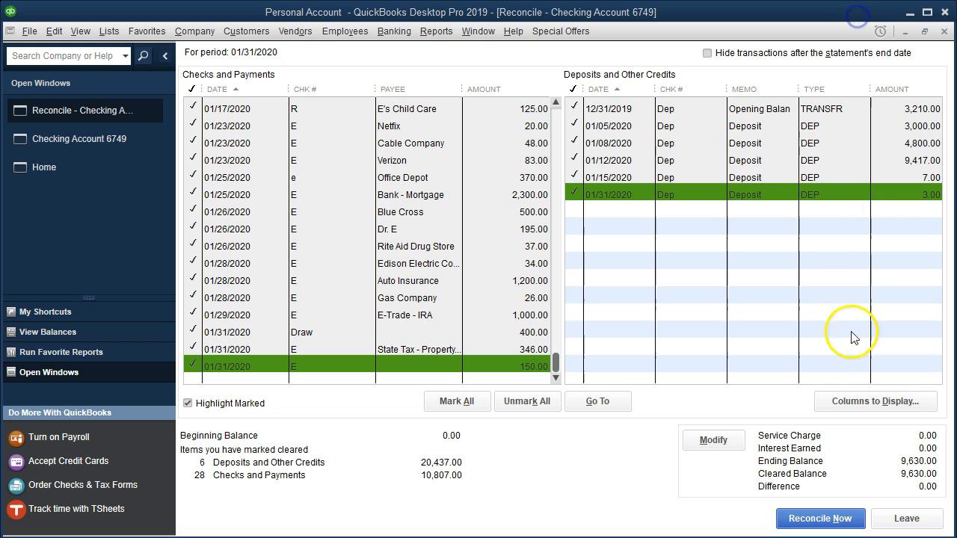
Complete the checking account reconciliation and display both the summary and detail reports, dismissing the report notice.
{"action": "left_click", "coordinate": [832, 516]}
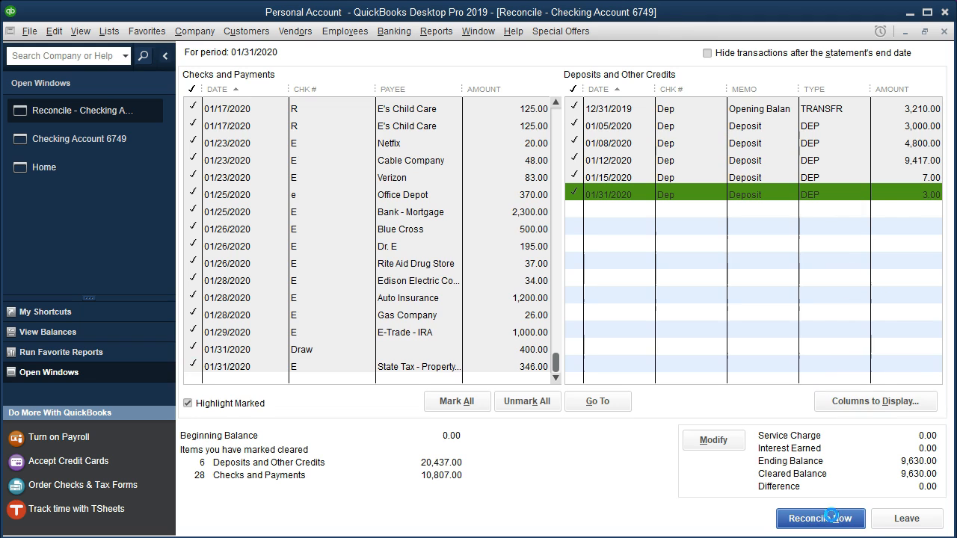
{"action": "left_click", "coordinate": [303, 306]}
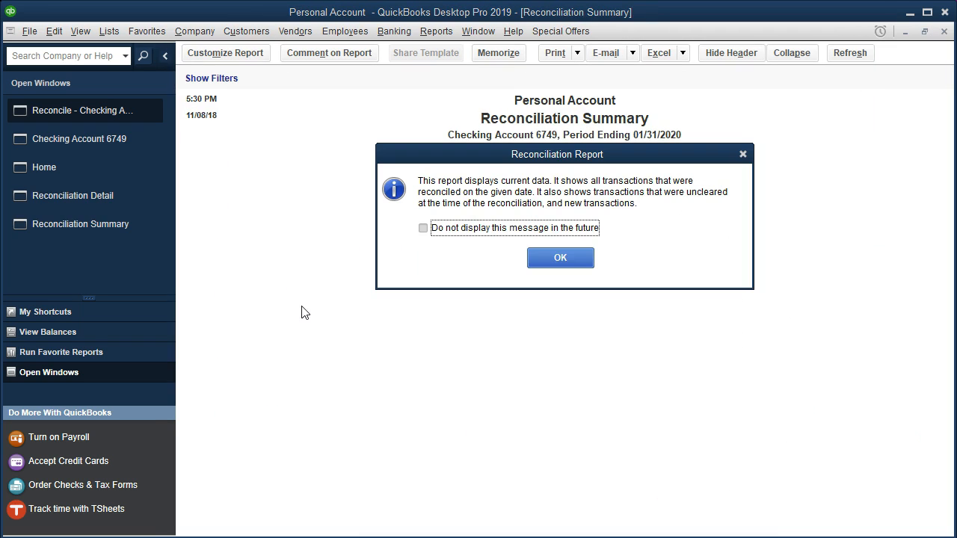
{"action": "left_click", "coordinate": [570, 258]}
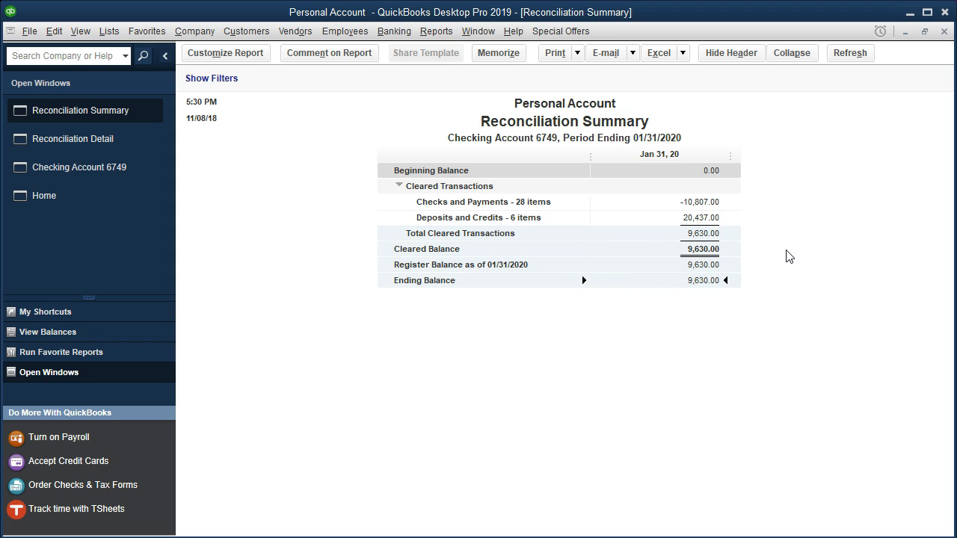
Close the Reconciliation Summary, review the Reconciliation Detail report down to its ending balance, and close it.
{"action": "left_click", "coordinate": [945, 33]}
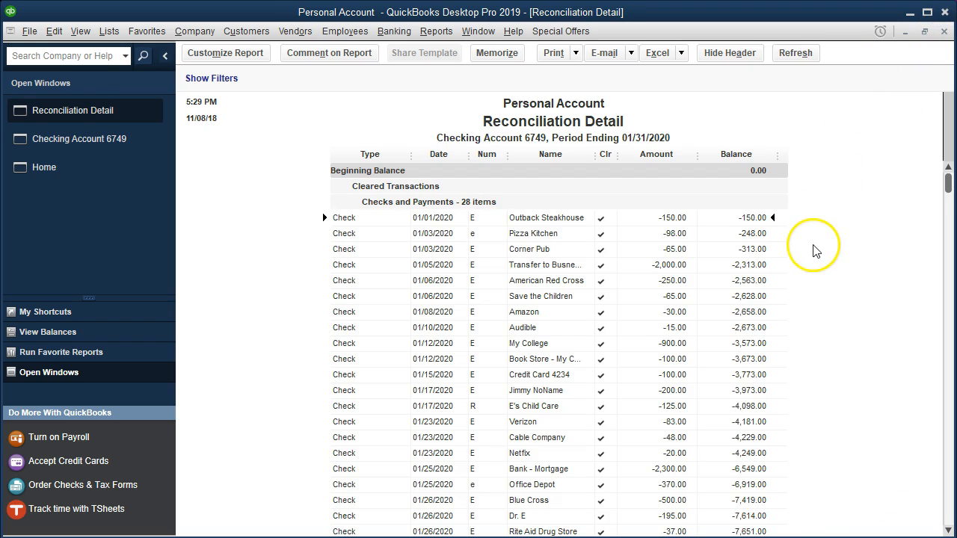
{"action": "scroll", "coordinate": [814, 266], "scroll_direction": "down", "scroll_amount": 6}
{"action": "scroll", "coordinate": [813, 265], "scroll_direction": "down", "scroll_amount": 2}
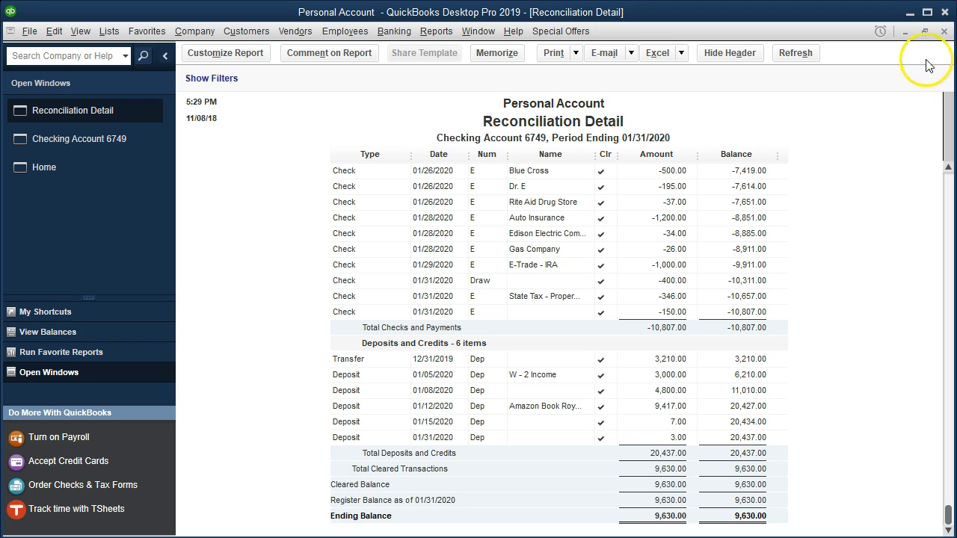
{"action": "left_click", "coordinate": [946, 32]}
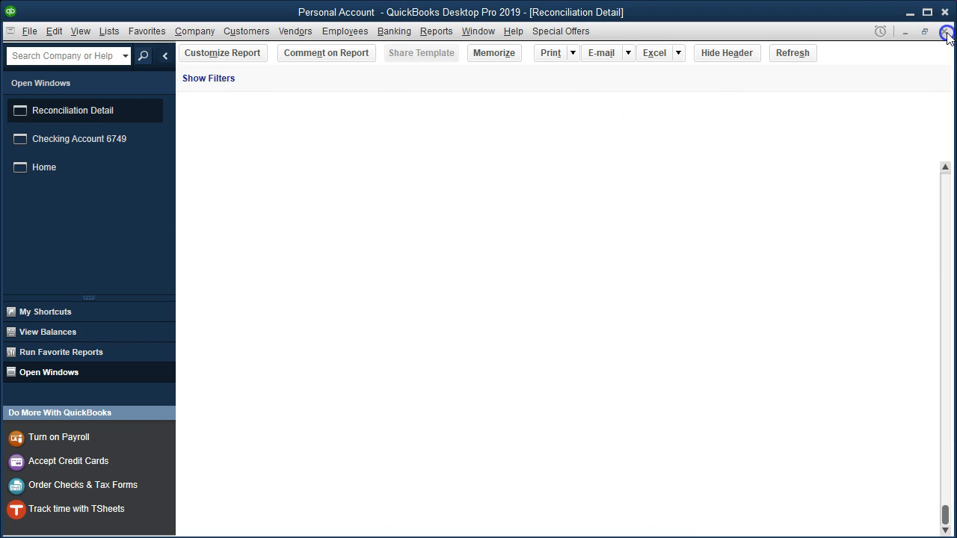